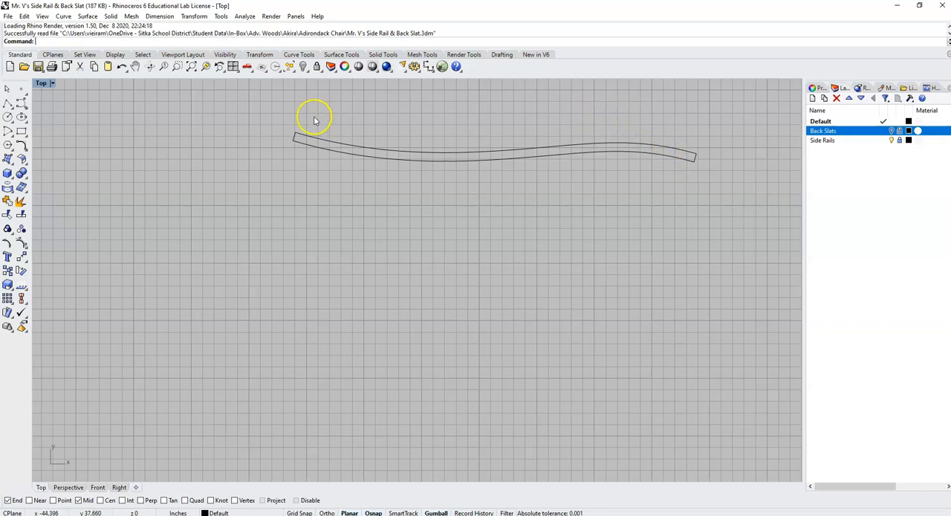
Start exporting the selected back slat curve with AutoCAD Drawing Exchange (*.dxf) as the file type.
click(313, 141)
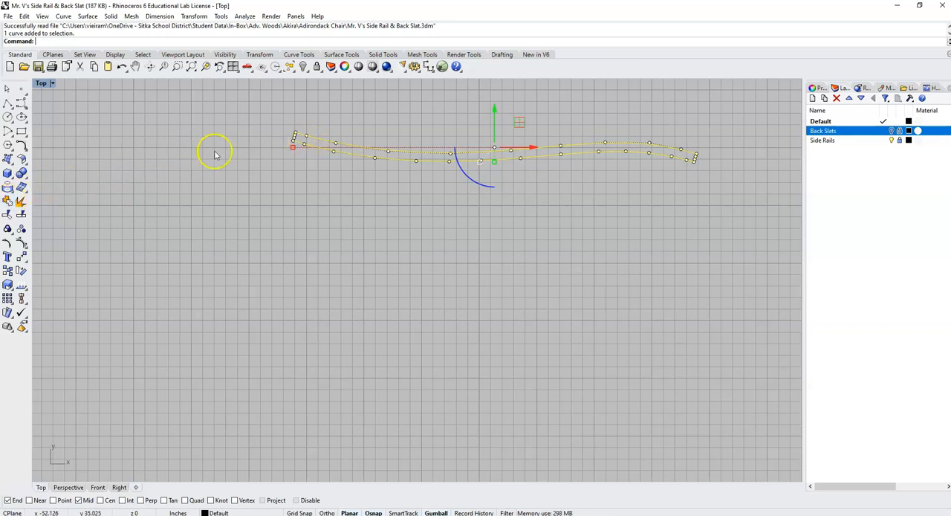
click(8, 16)
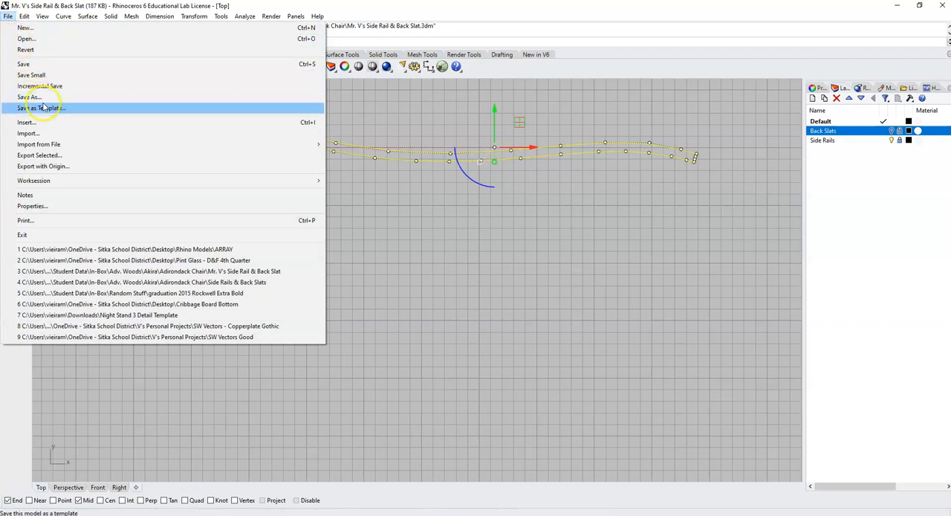
click(57, 156)
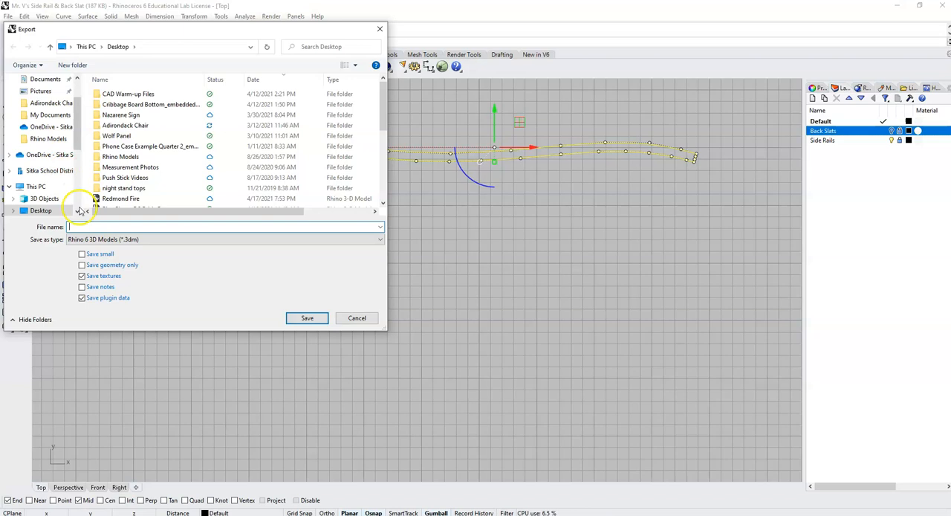
click(102, 239)
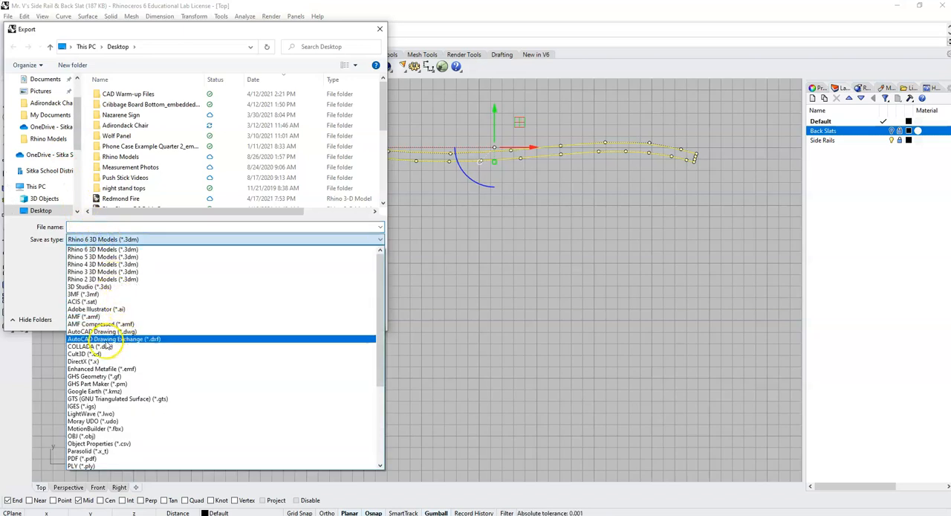
click(155, 344)
Name the export file Adirondack Back Slat Vector and save it to the Desktop with the Default export scheme.
click(123, 228)
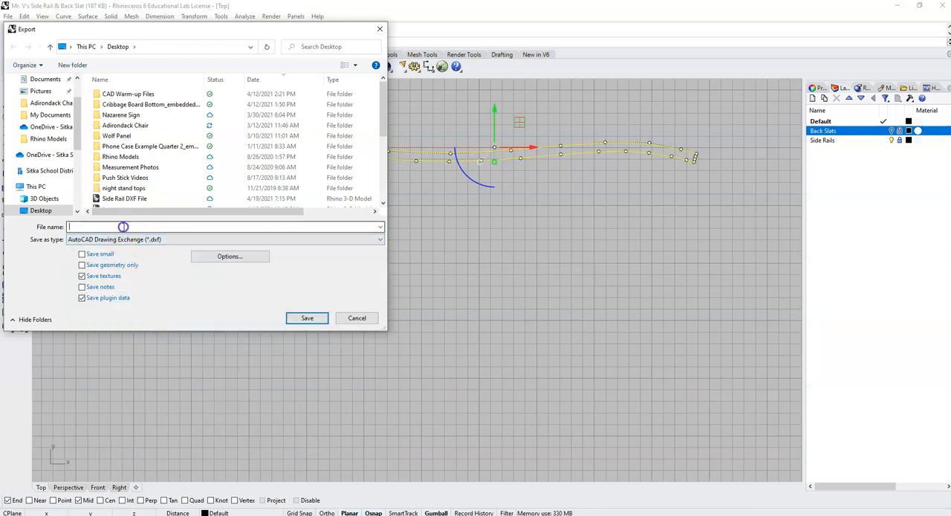
text(Adri)
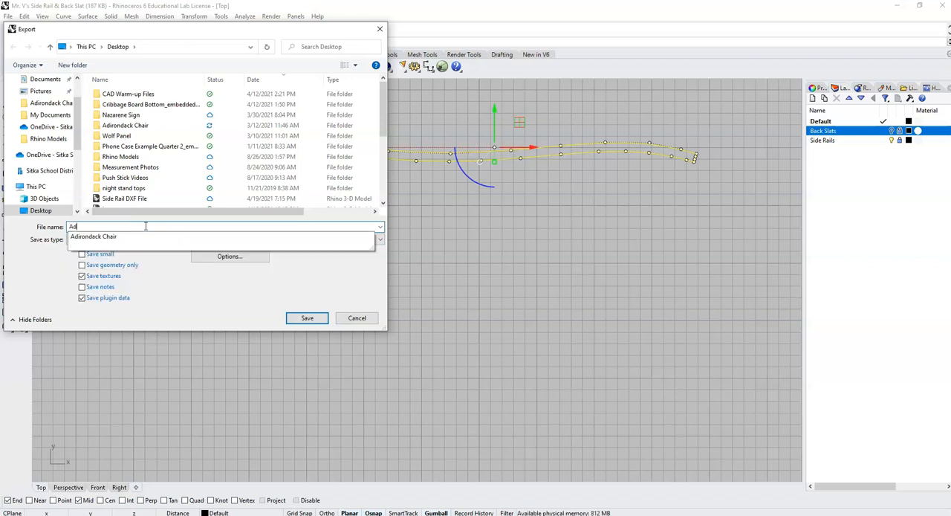
key(BackSpace)
key(BackSpace)
text(irondack Back)
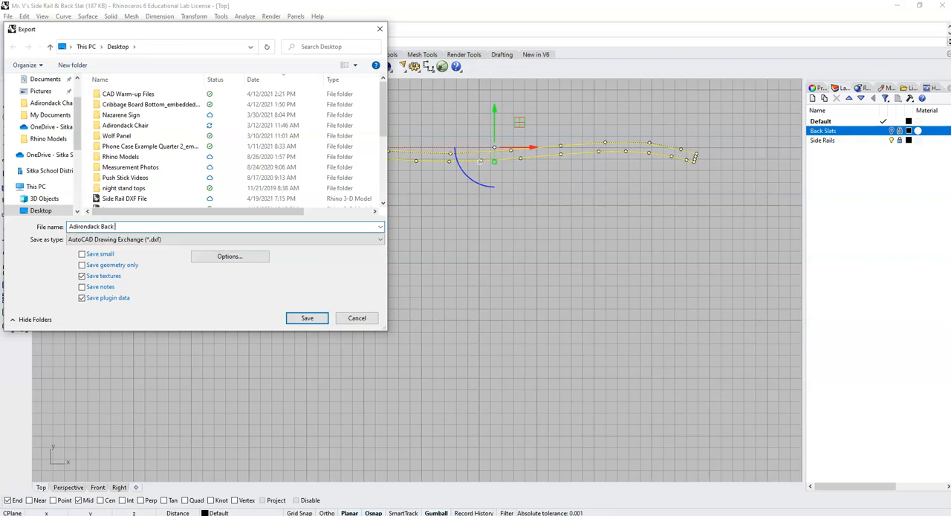
text( Slat Vector)
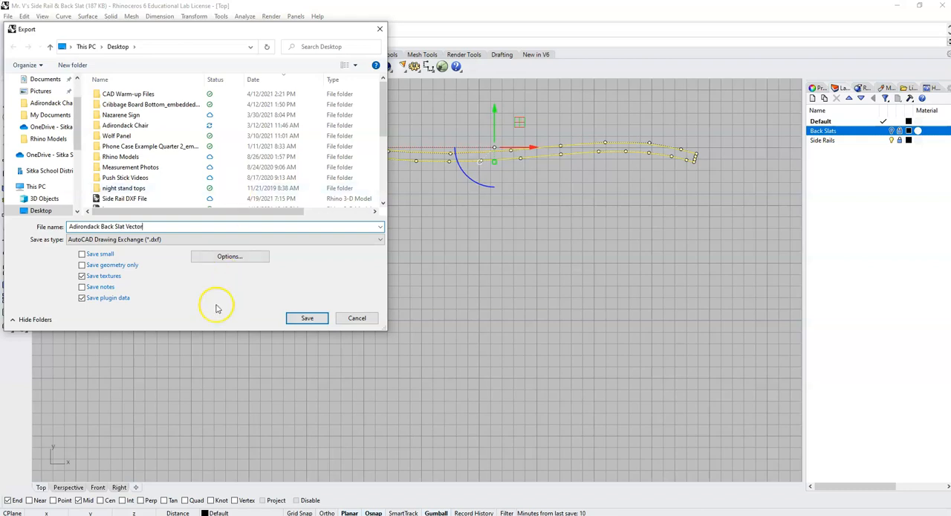
click(314, 320)
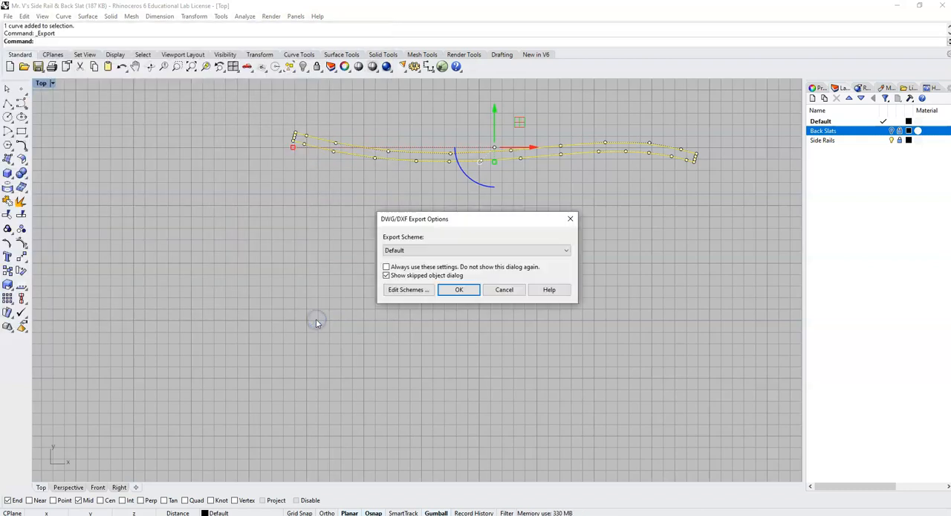
click(458, 290)
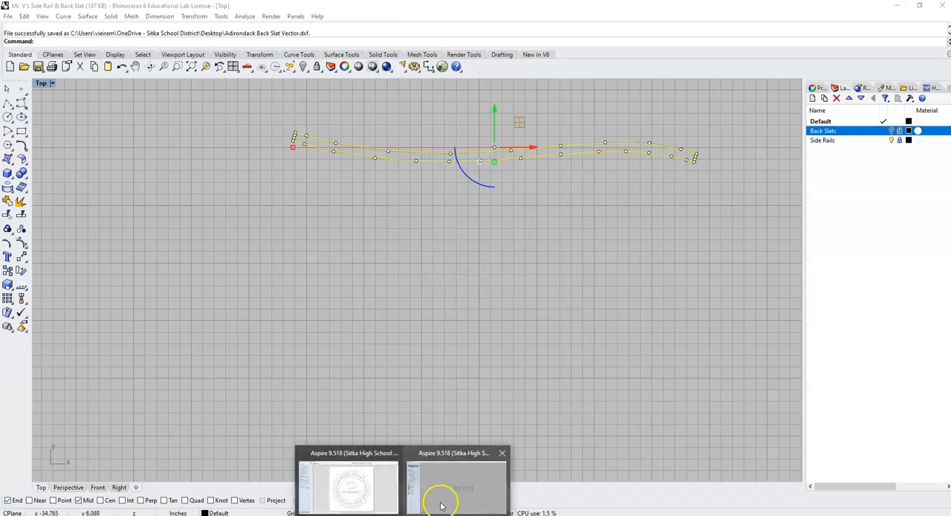
Switch to Aspire and create a single-sided job 40 inches wide, 9.5 inches high and 1.875 inches thick, with the XY datum at the center.
click(440, 502)
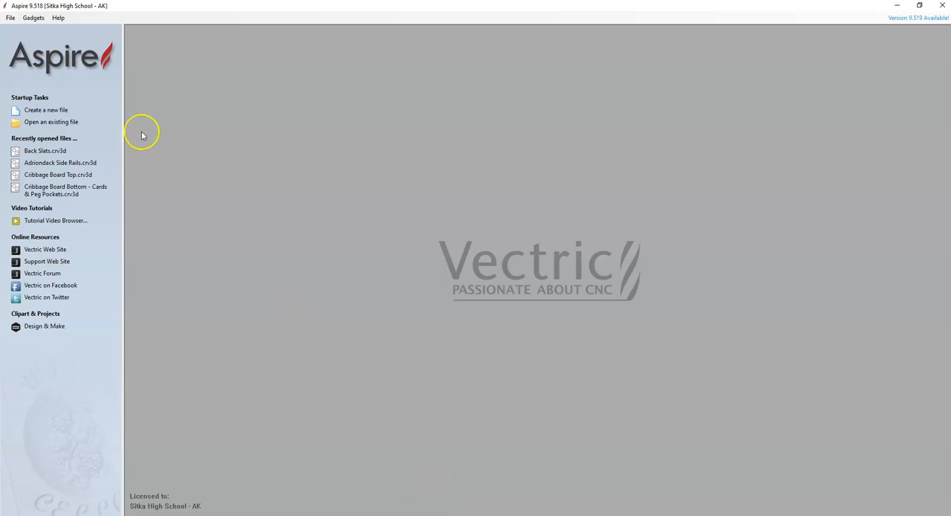
click(61, 111)
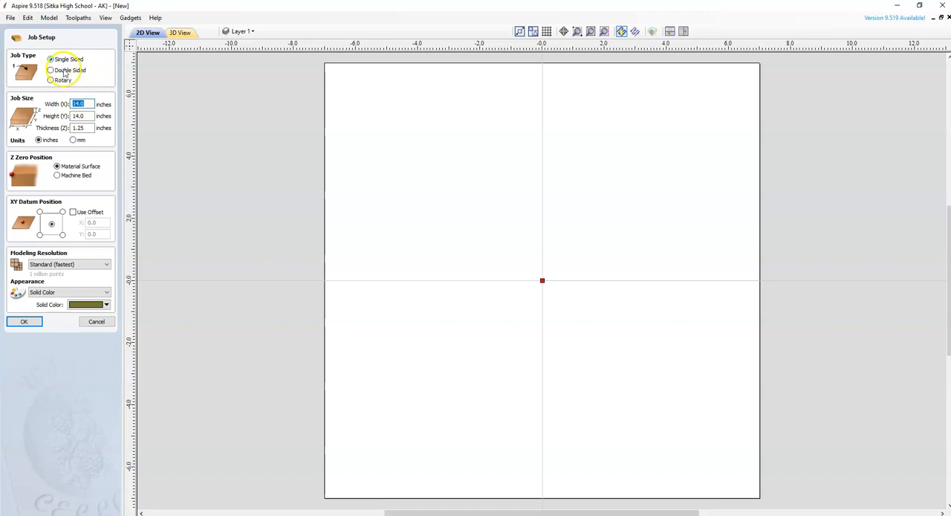
click(87, 103)
text(40)
key(Tab)
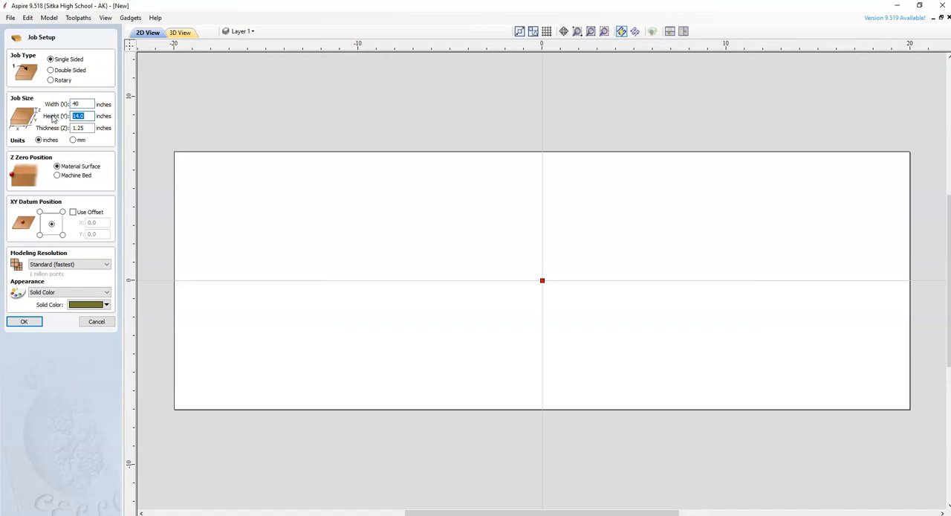
text(9.5)
click(85, 127)
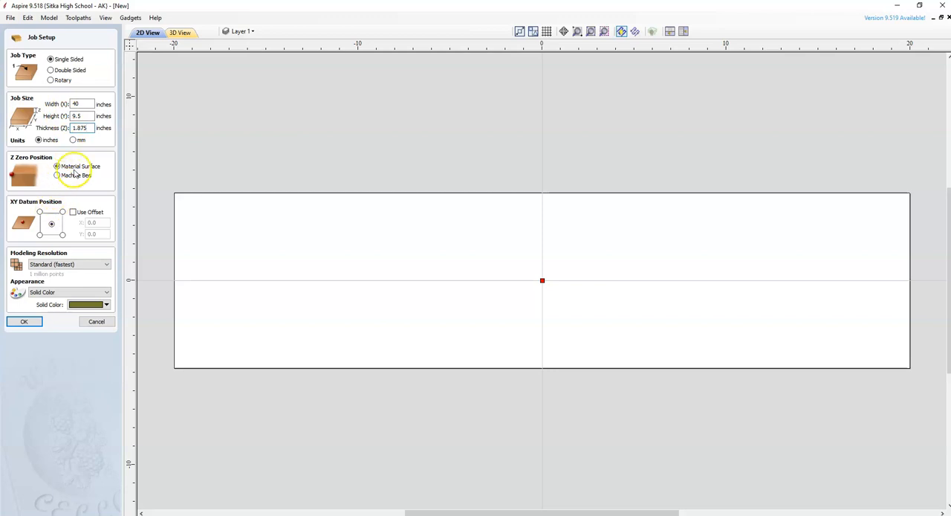
click(51, 223)
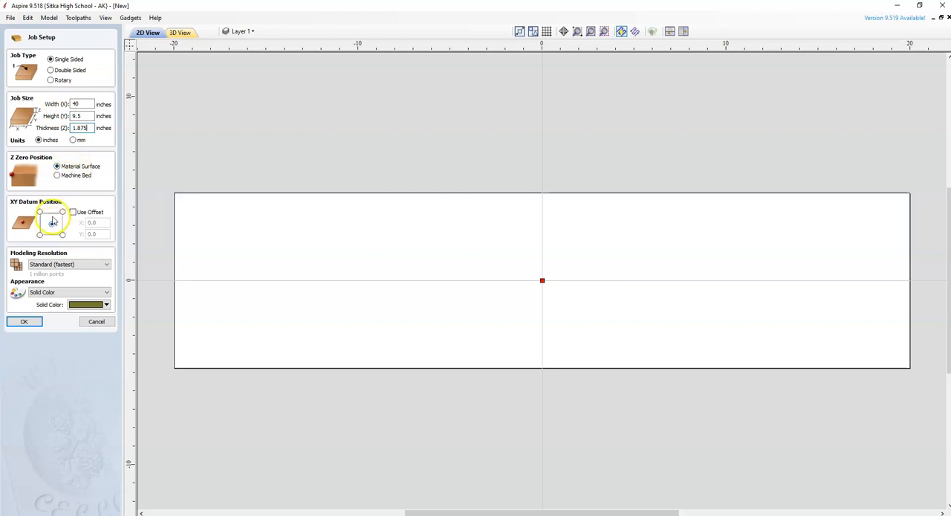
click(38, 324)
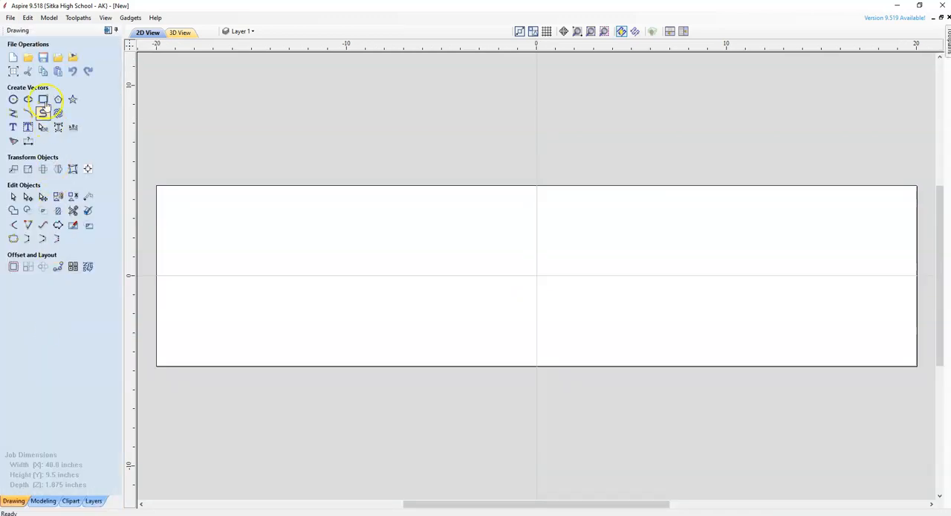
Import the Adirondack Back Slat Vector file from the Desktop as vectors into the job.
click(10, 18)
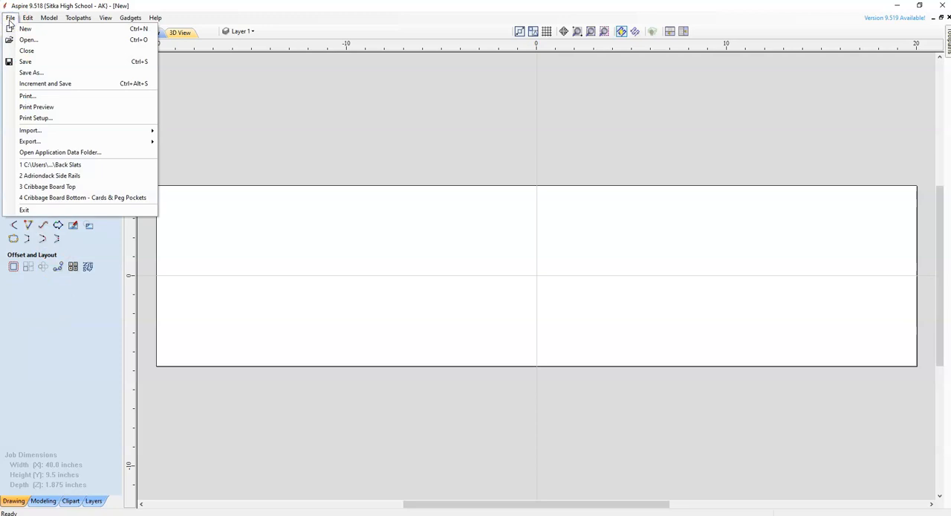
mouse_move(57, 134)
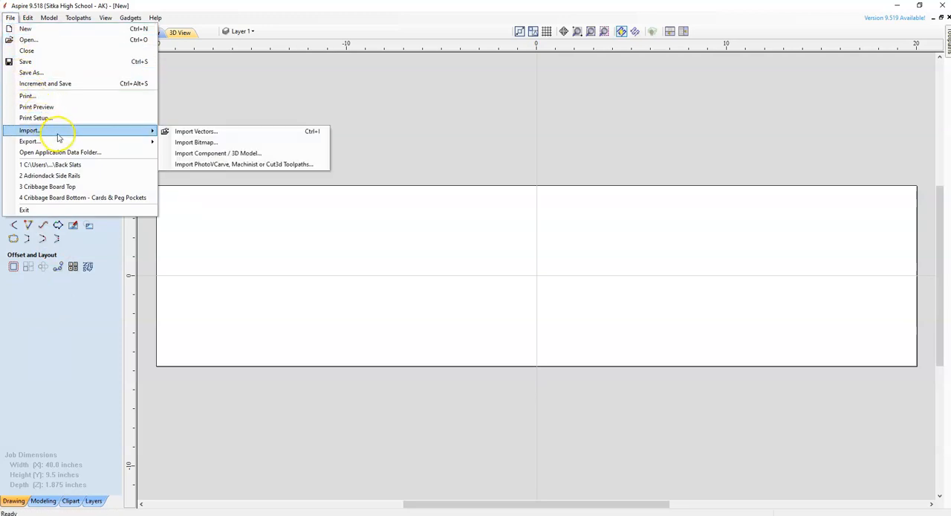
click(187, 133)
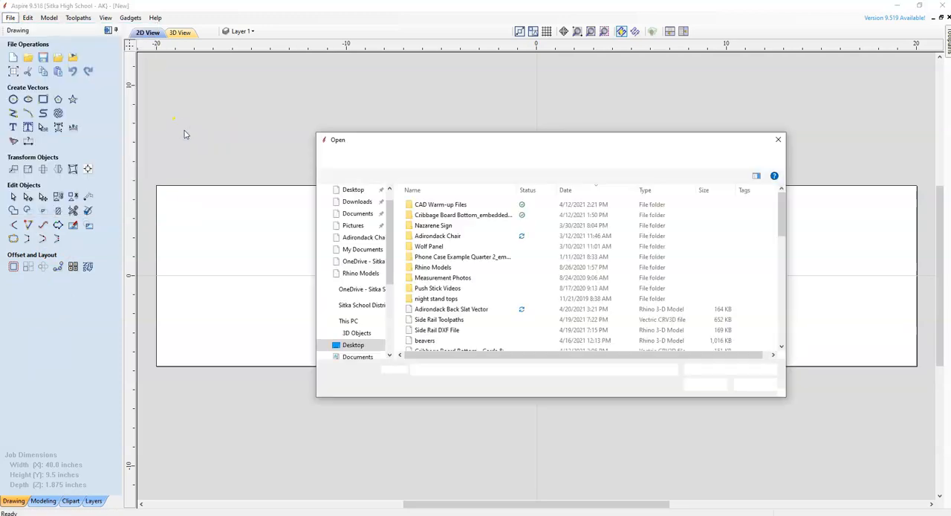
click(473, 312)
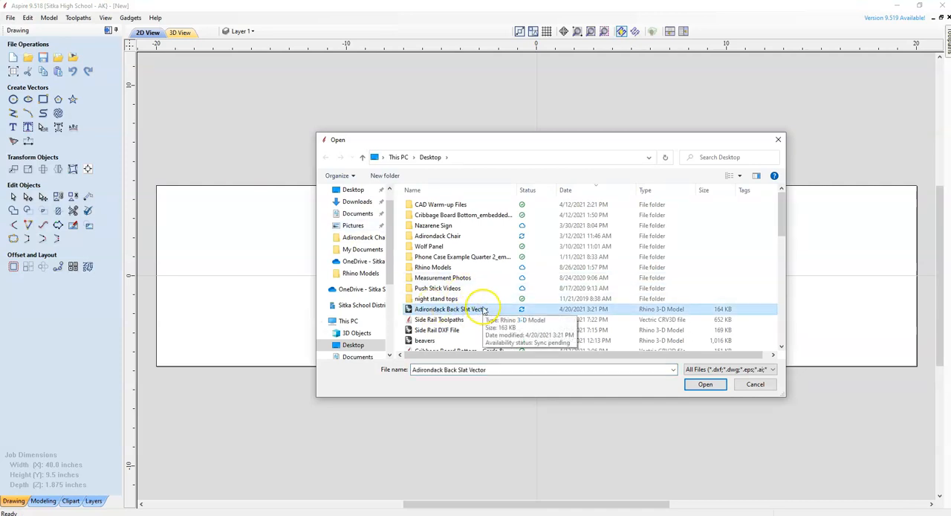
click(710, 385)
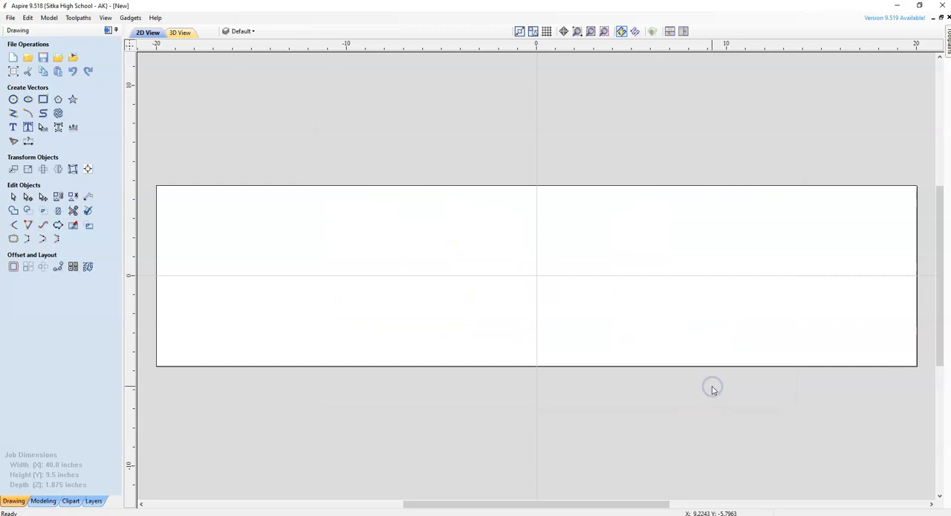
Move the imported slat vector onto the material, centered horizontally on the datum and close to the board's lower edge.
scroll(618, 383, down, 6)
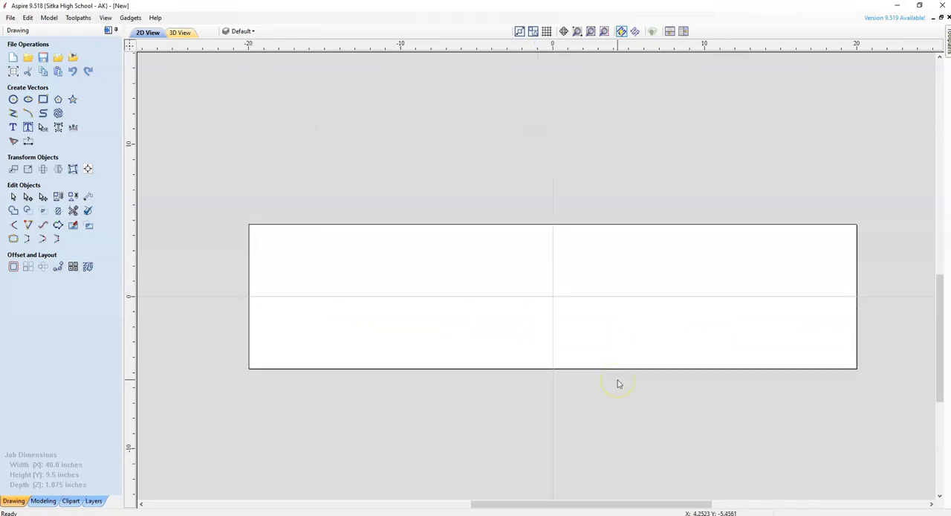
scroll(617, 383, down, 1)
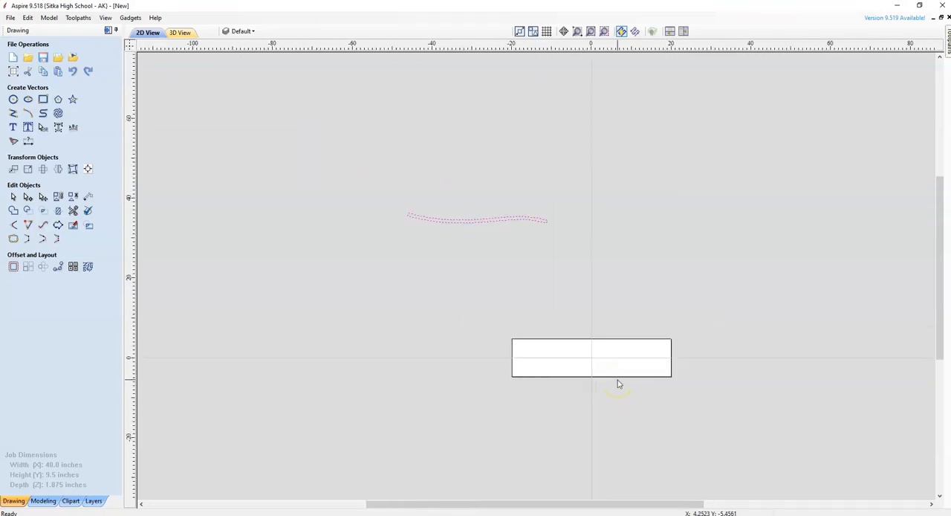
click(531, 220)
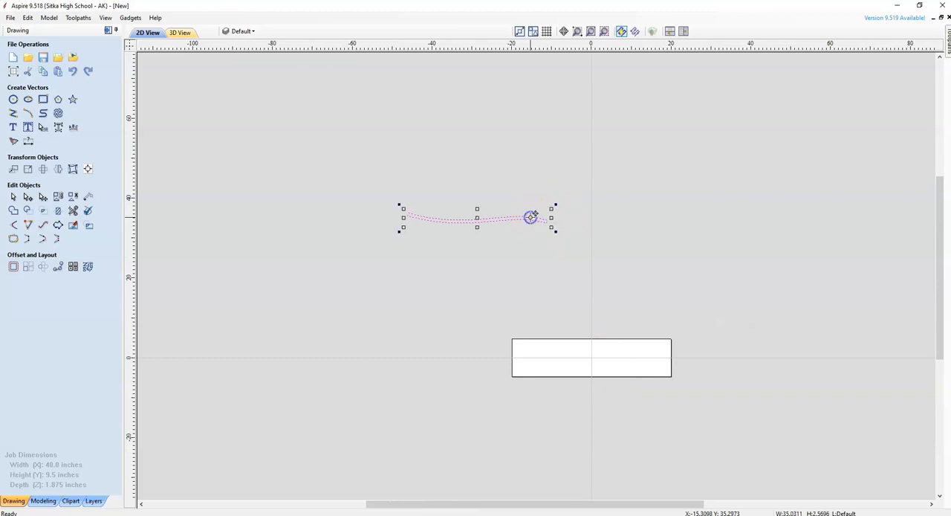
drag(482, 216, 587, 367)
scroll(614, 364, up, 3)
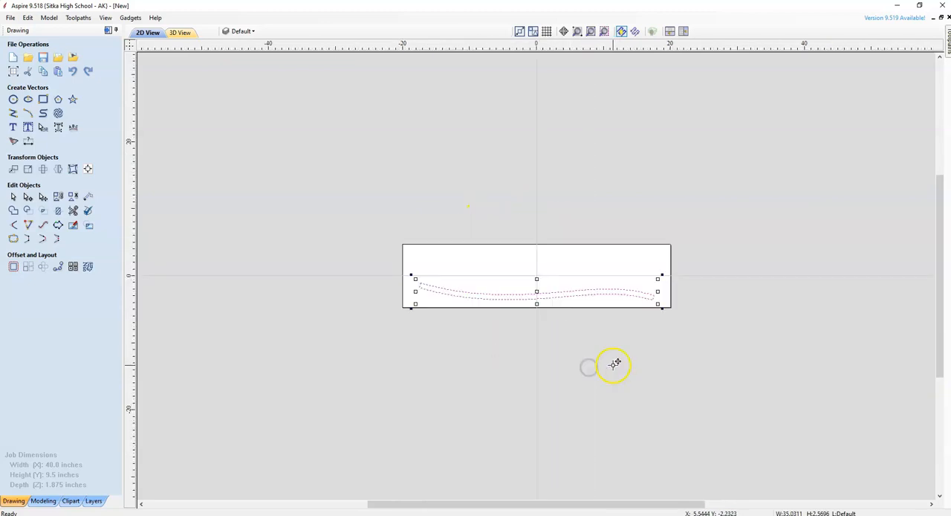
drag(701, 506, 668, 504)
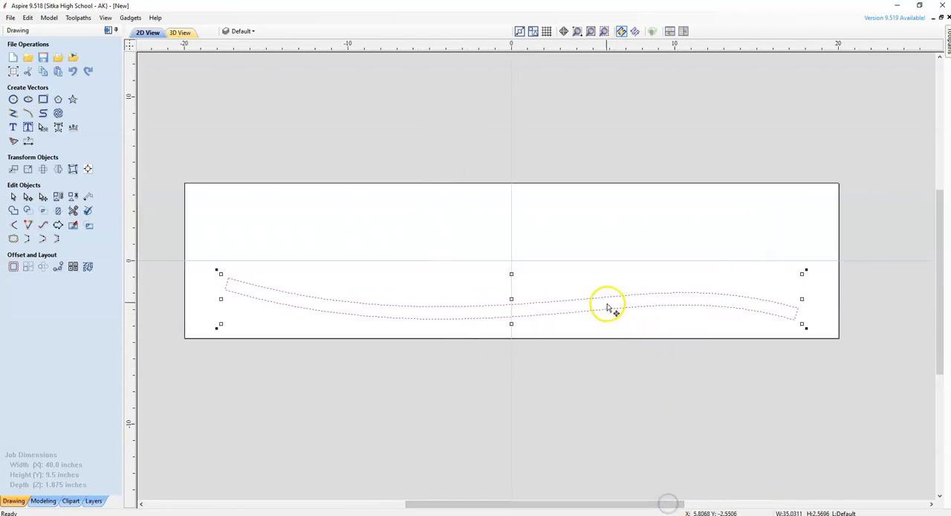
drag(511, 299, 513, 311)
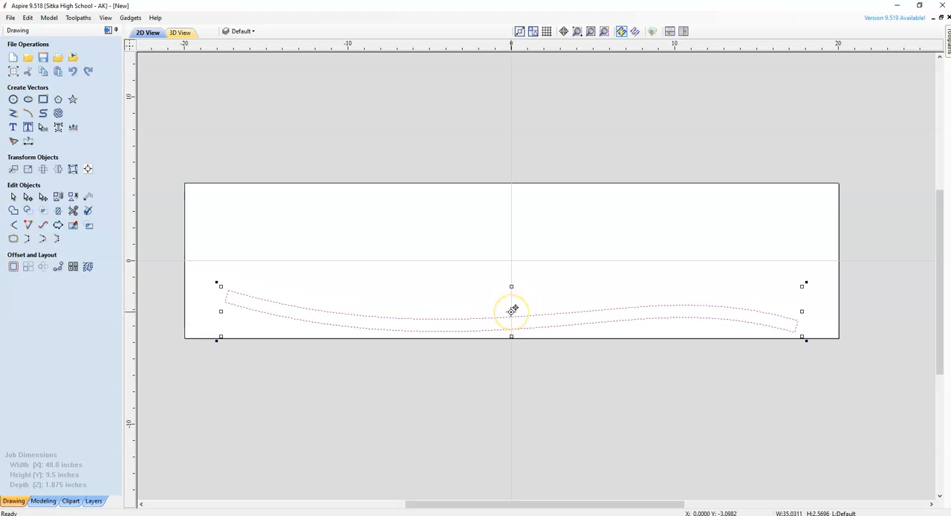
Copy the slat vector repeatedly up the board to make a stack of five slats, deleting the surplus sixth copy.
drag(512, 309, 515, 246)
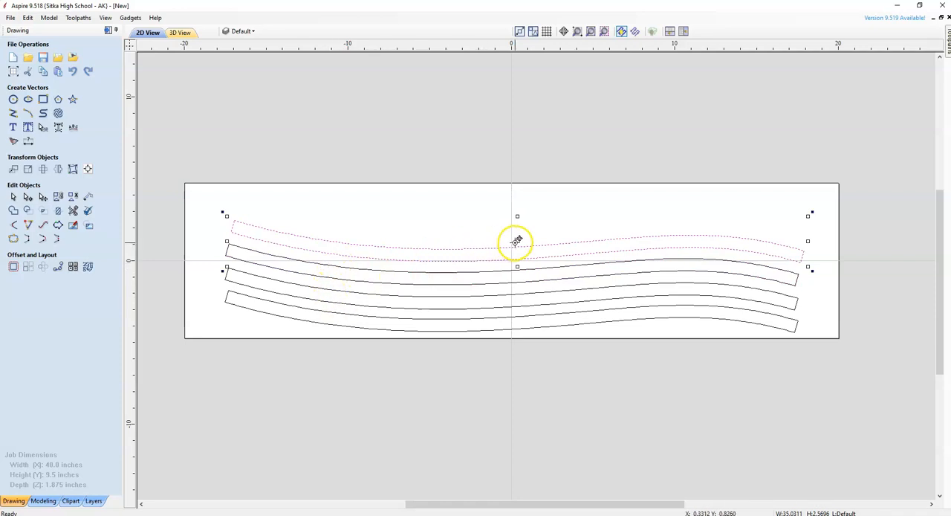
drag(518, 242, 554, 200)
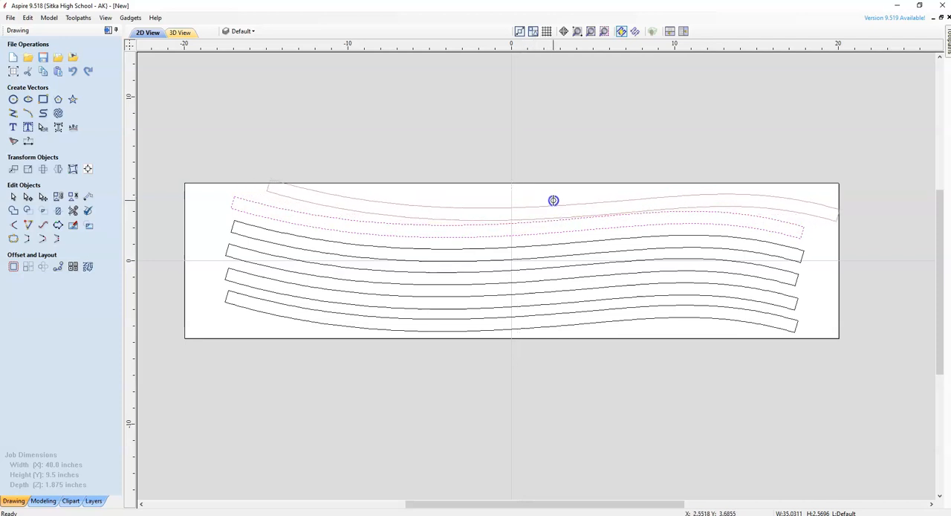
drag(553, 200, 523, 215)
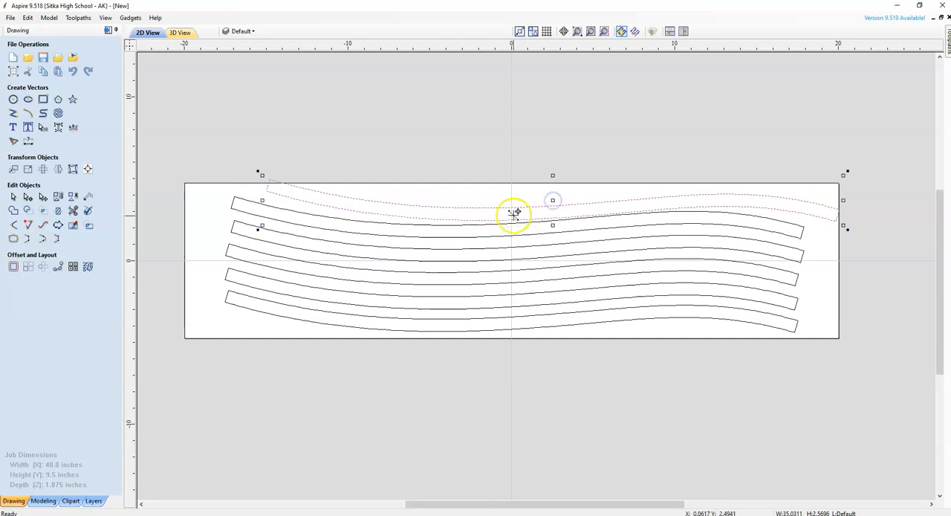
click(509, 216)
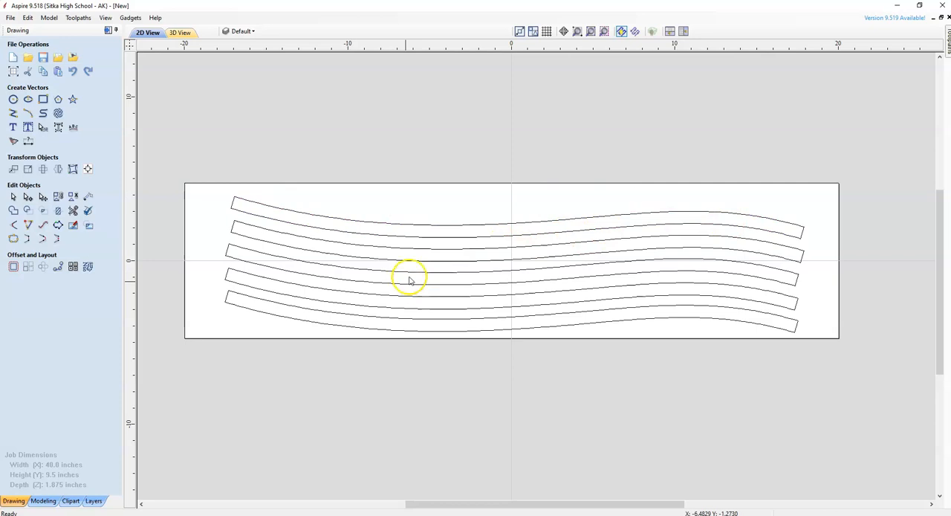
Shift the two uppermost slats toward the board's upper edge to widen their spacing from the slats below.
click(512, 225)
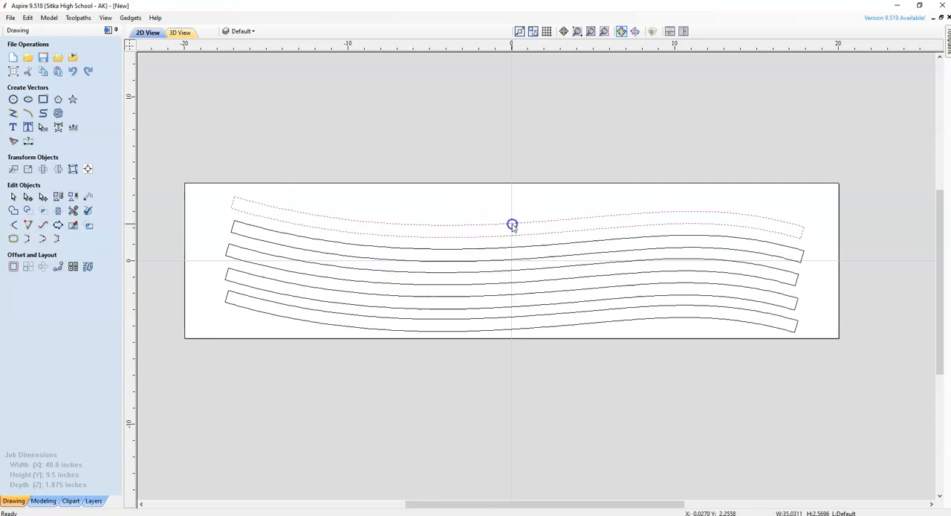
drag(516, 219, 516, 240)
click(557, 268)
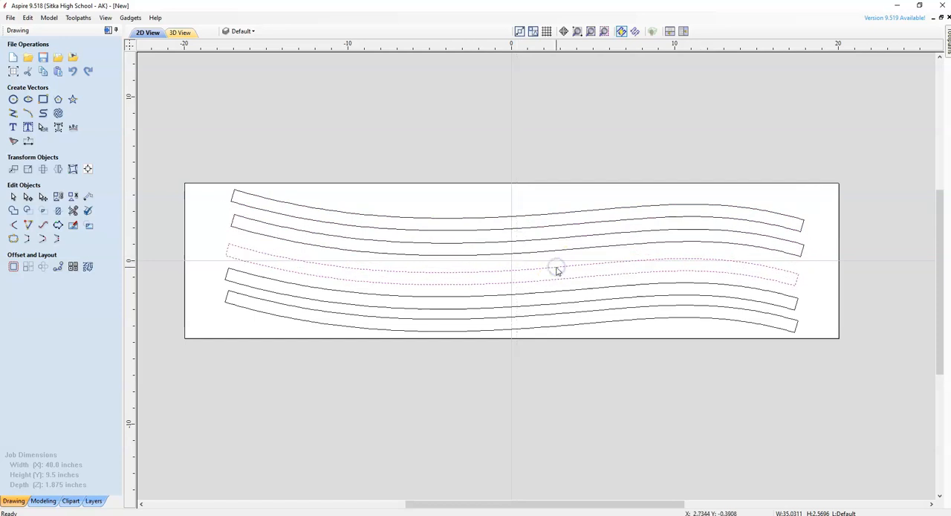
drag(556, 266, 513, 265)
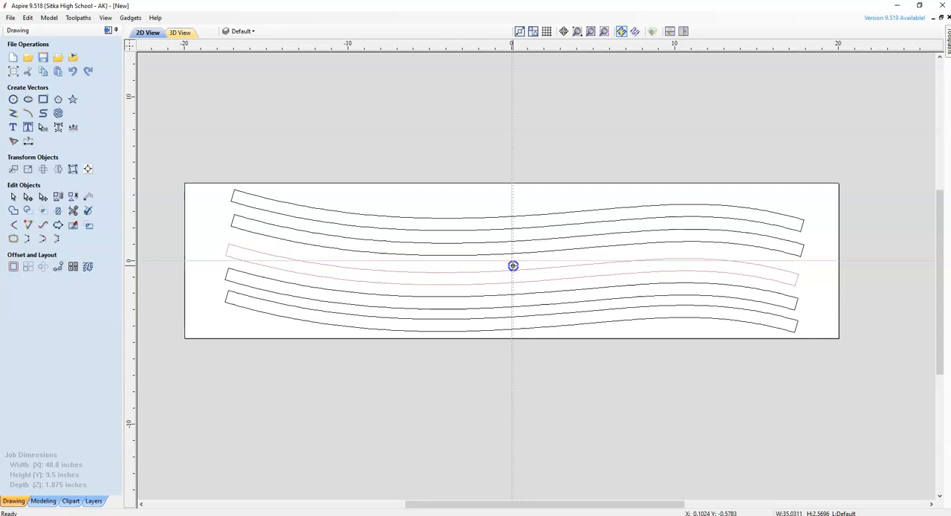
click(817, 310)
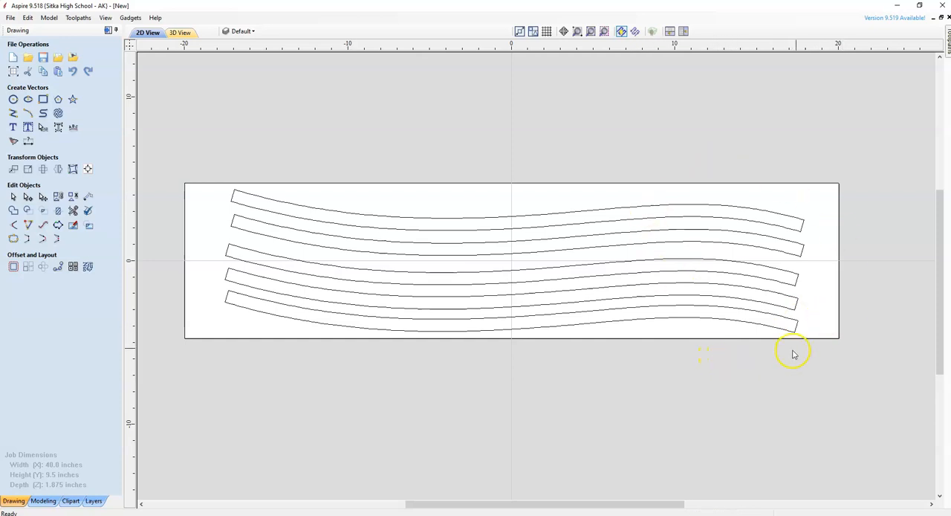
Start a 2D profile toolpath on all five slat vectors with a cut depth of 1.88 inches.
drag(820, 331, 777, 213)
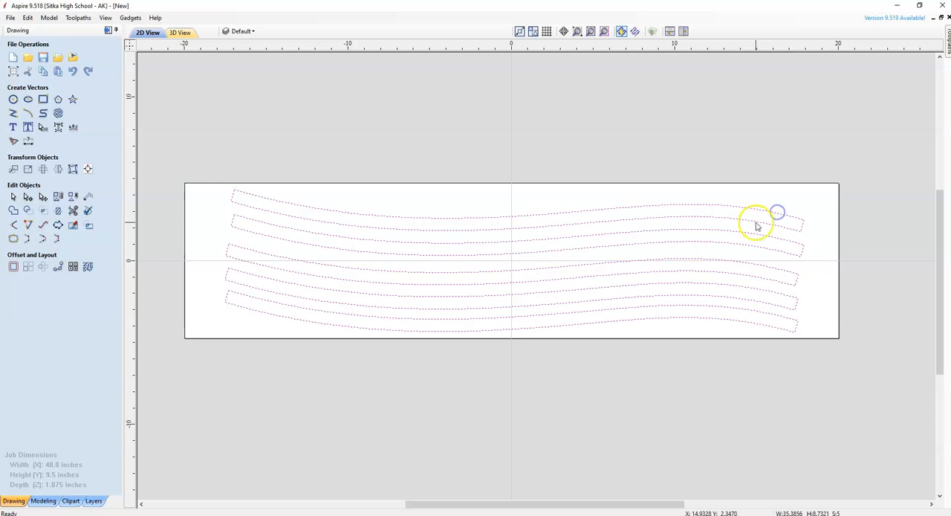
click(108, 31)
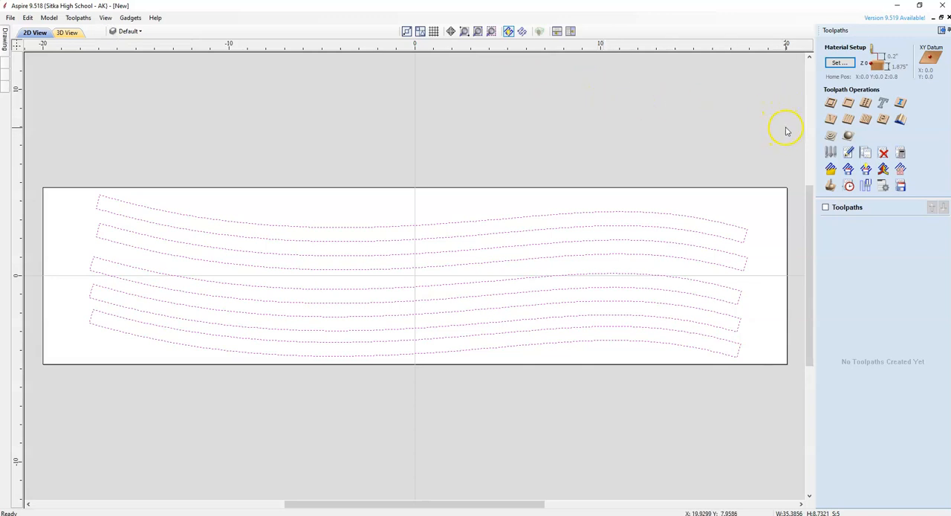
click(830, 104)
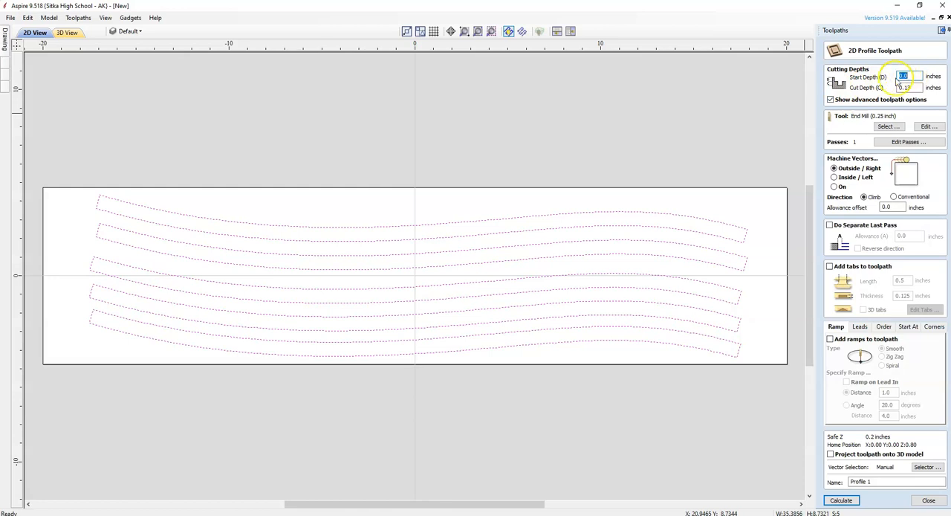
drag(913, 89, 889, 88)
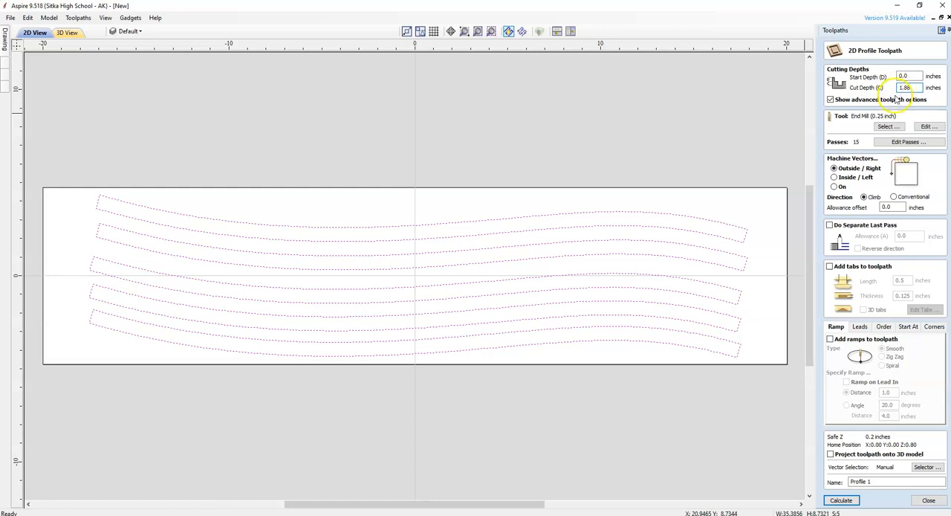
Choose the End Mill (0.5 inch) as the cutting tool and set its pass depth to 0.2 inches.
click(891, 126)
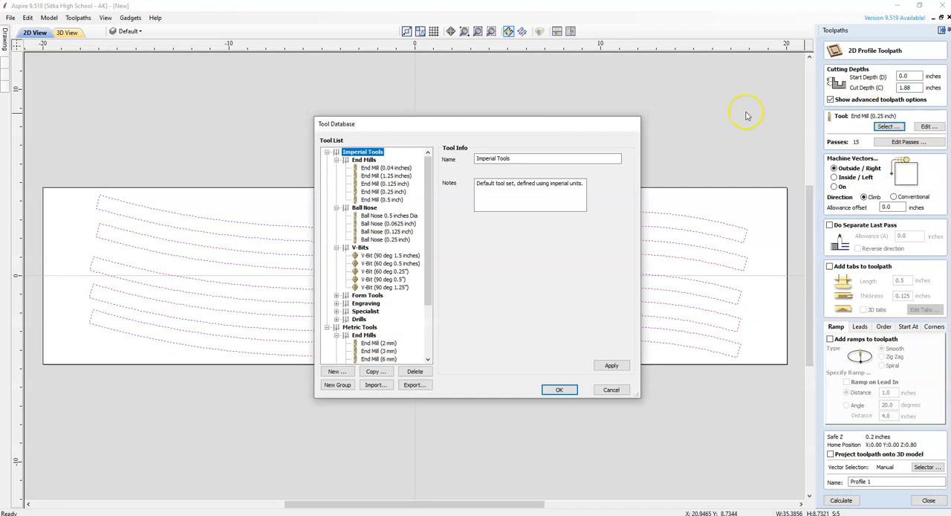
click(402, 200)
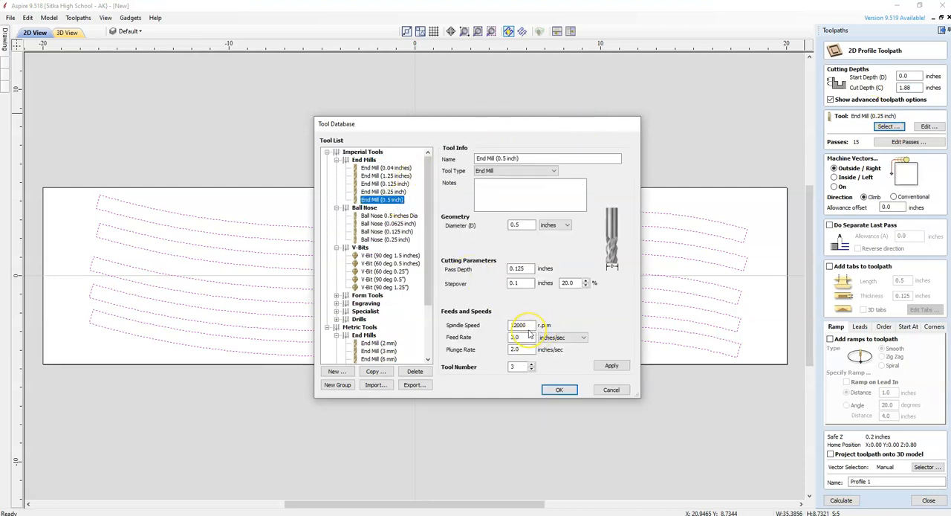
click(527, 269)
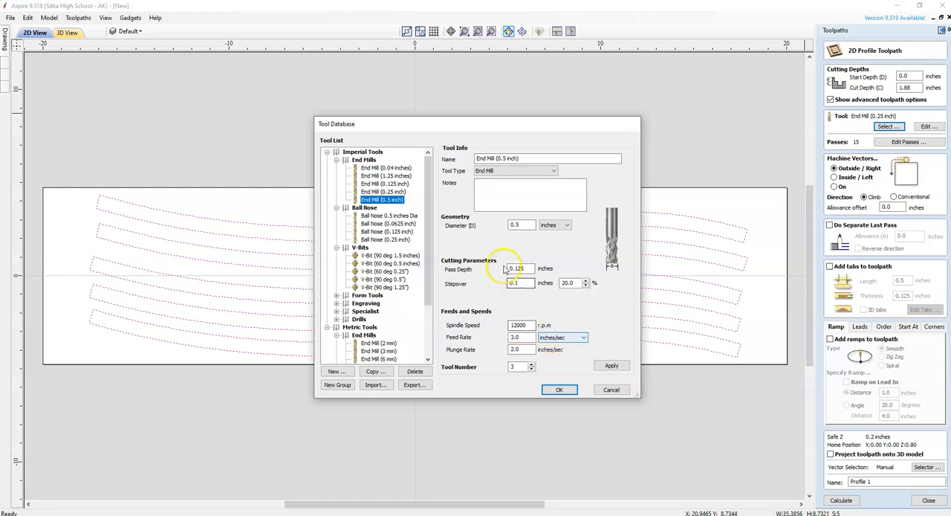
double_click(518, 268)
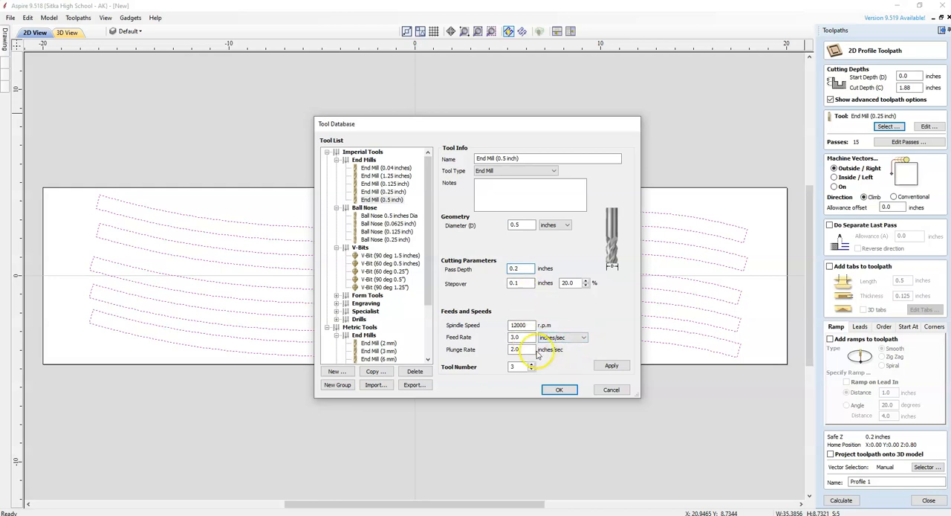
click(558, 390)
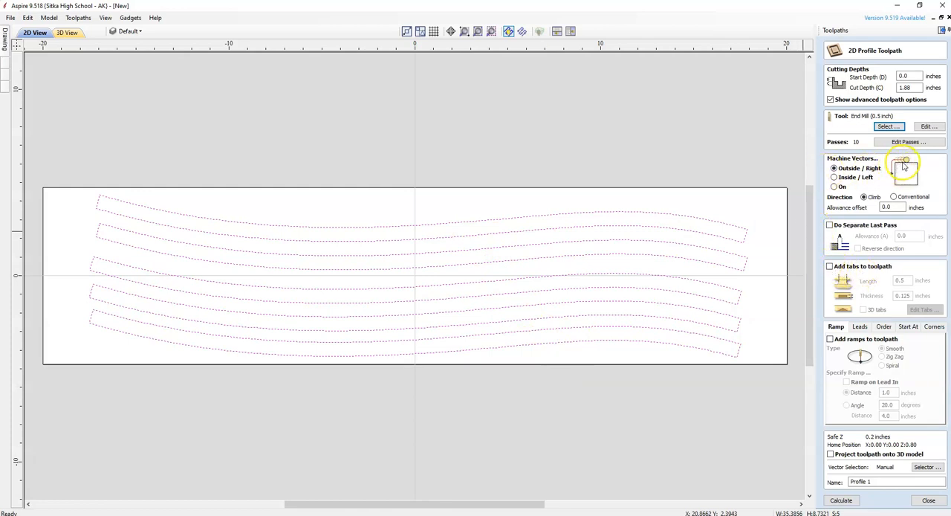
Enable tabs with a thickness of 0.25 inches and automatically add one tab to each slat.
click(830, 267)
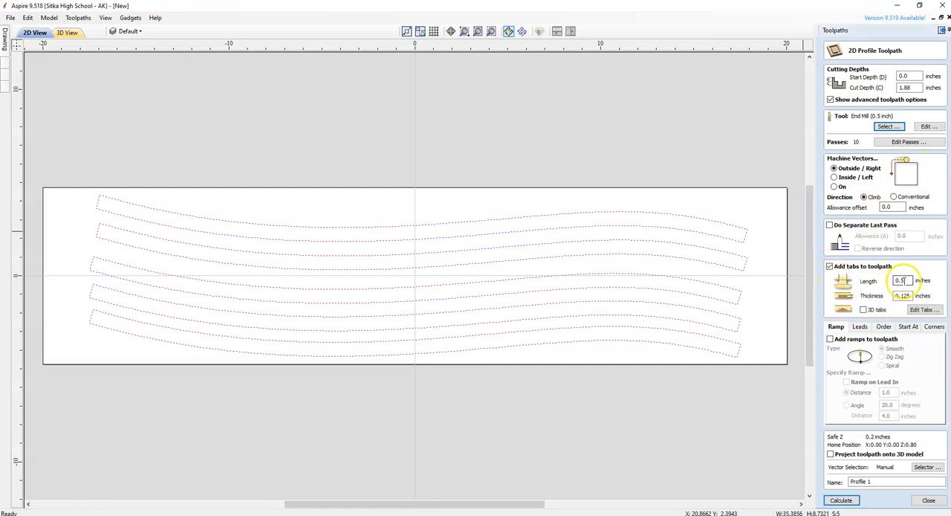
drag(913, 296, 907, 295)
text(25)
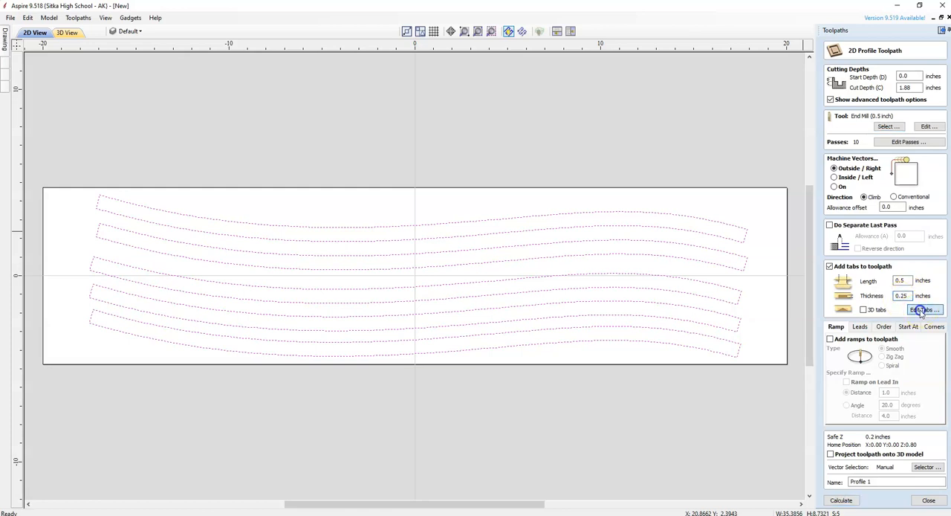
click(921, 311)
click(886, 157)
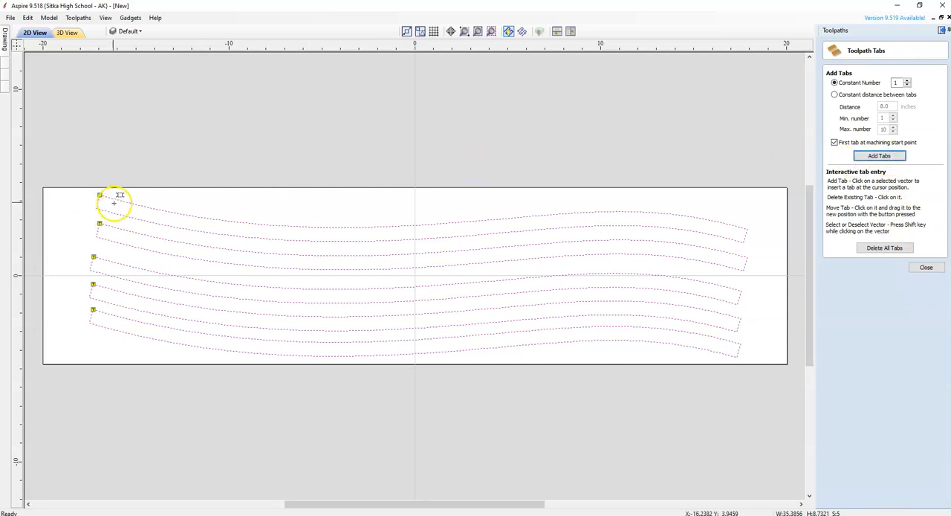
Move the top slat's tab off its corner onto the upper edge and place further tabs along both long edges of that slat.
drag(100, 194, 132, 198)
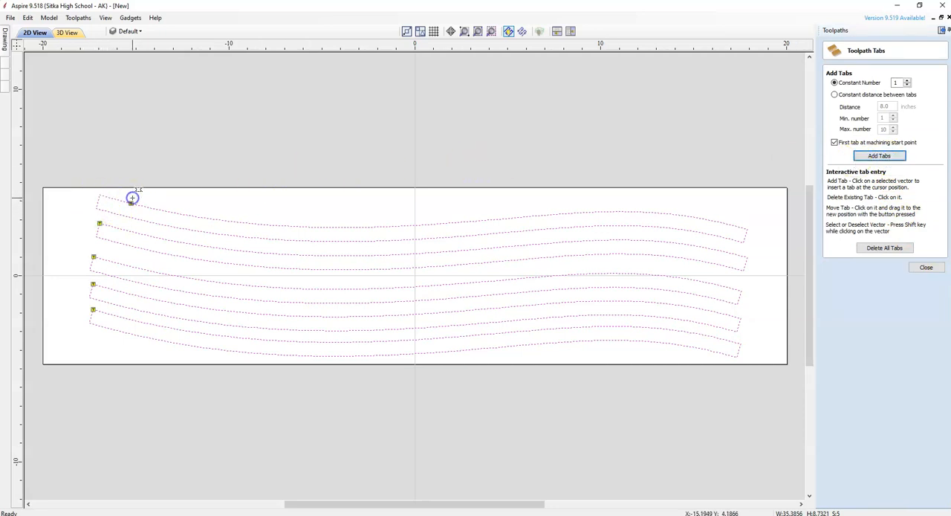
click(259, 223)
click(422, 223)
click(658, 214)
click(668, 228)
click(463, 236)
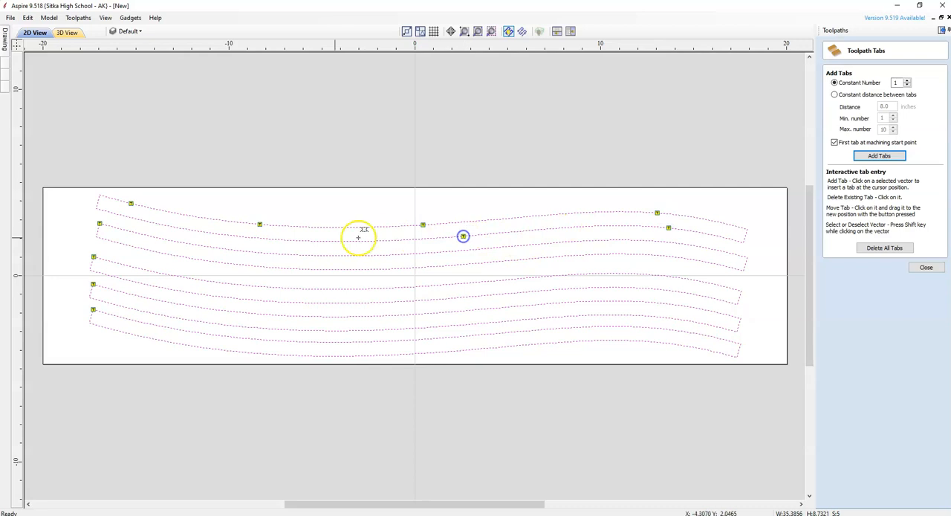
click(261, 238)
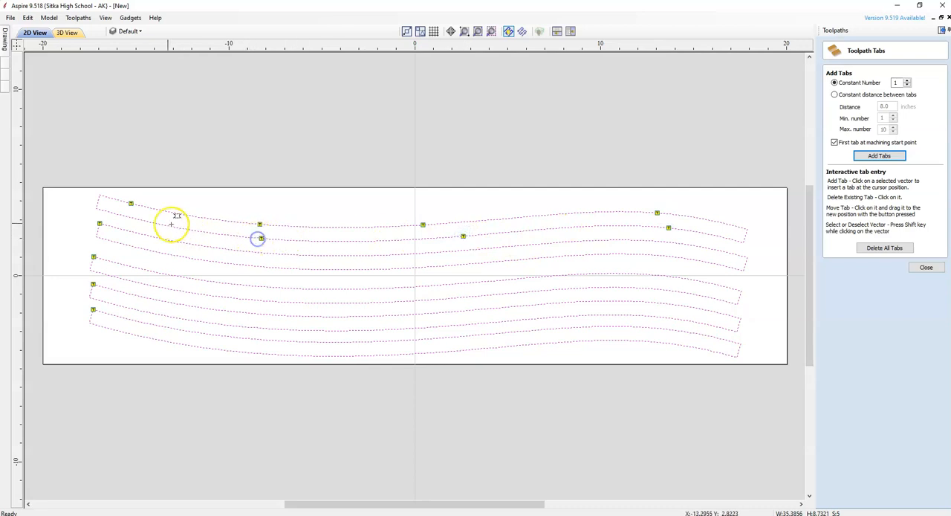
click(136, 218)
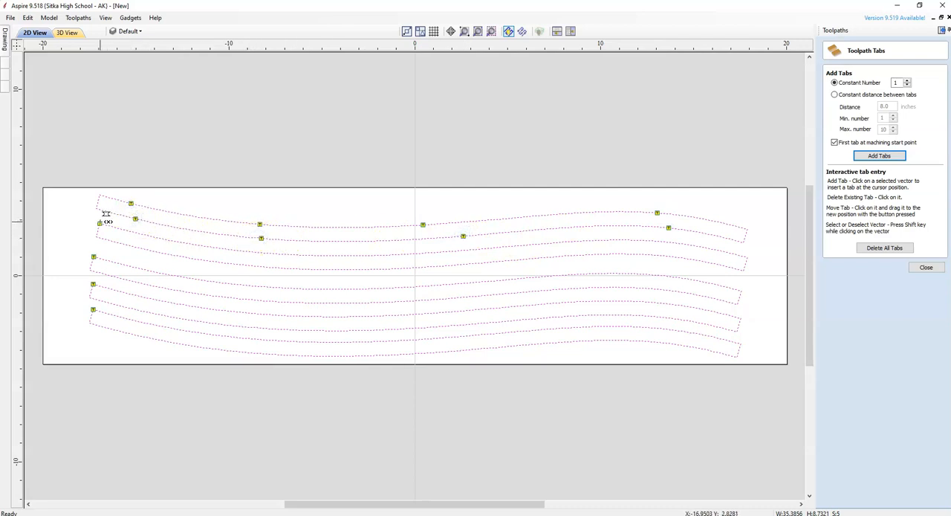
Shift the second slat's corner tab onto its upper edge and add three more tabs along that edge.
click(137, 232)
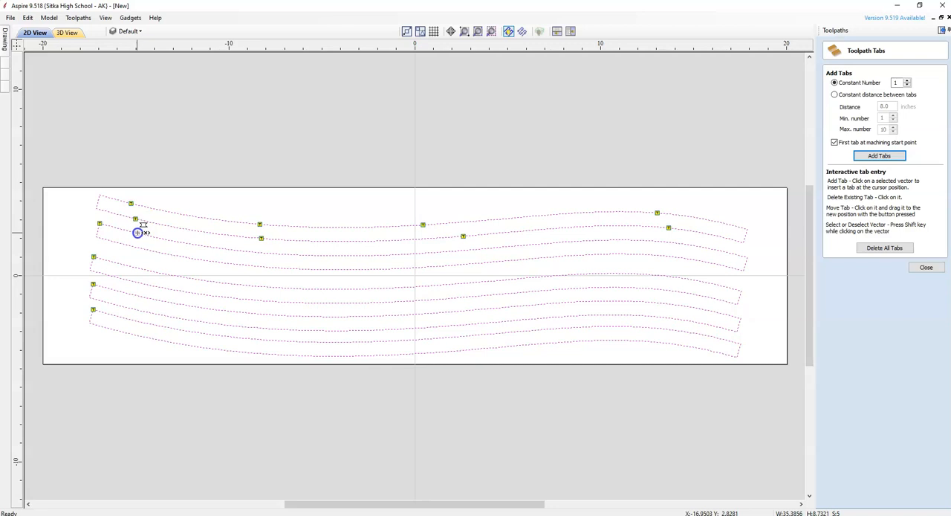
click(255, 253)
click(464, 250)
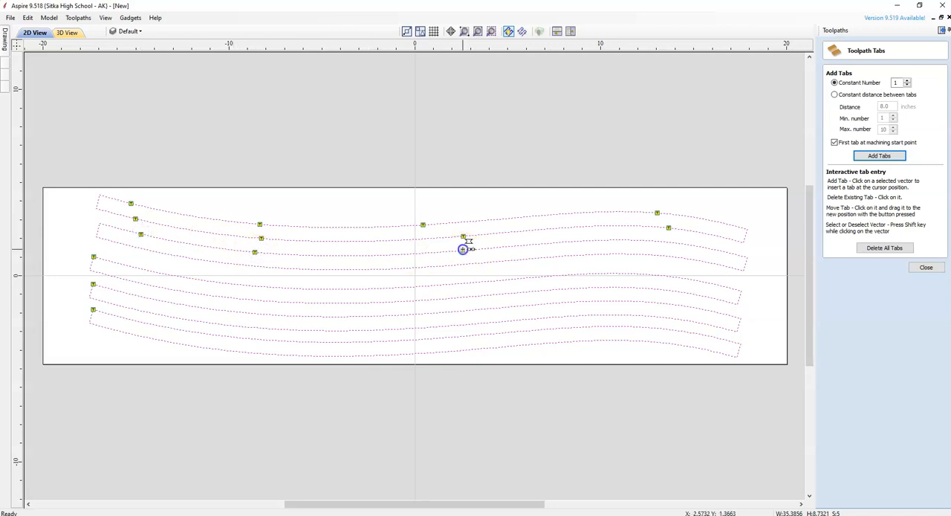
click(671, 242)
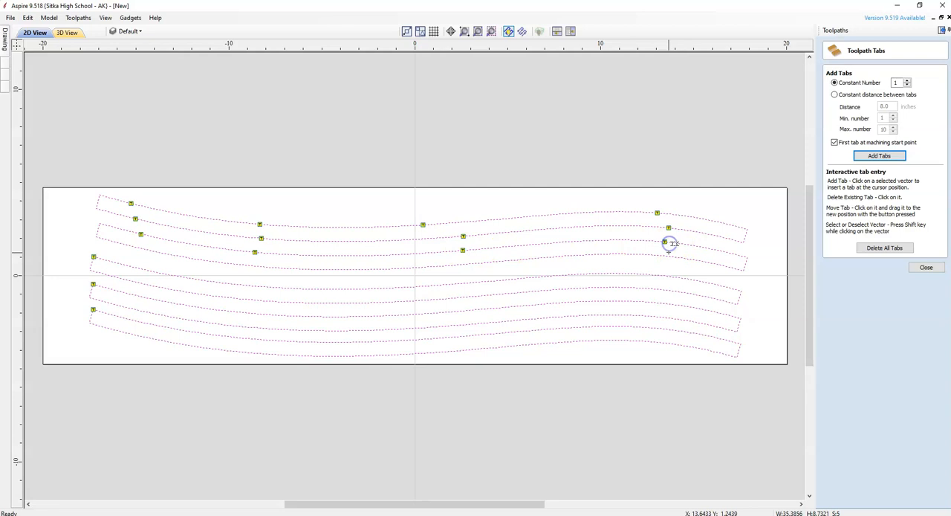
Add a column of tabs near X 13.5 on the second slat's lower edge and both long edges of the three slats below.
click(668, 254)
click(665, 289)
click(664, 303)
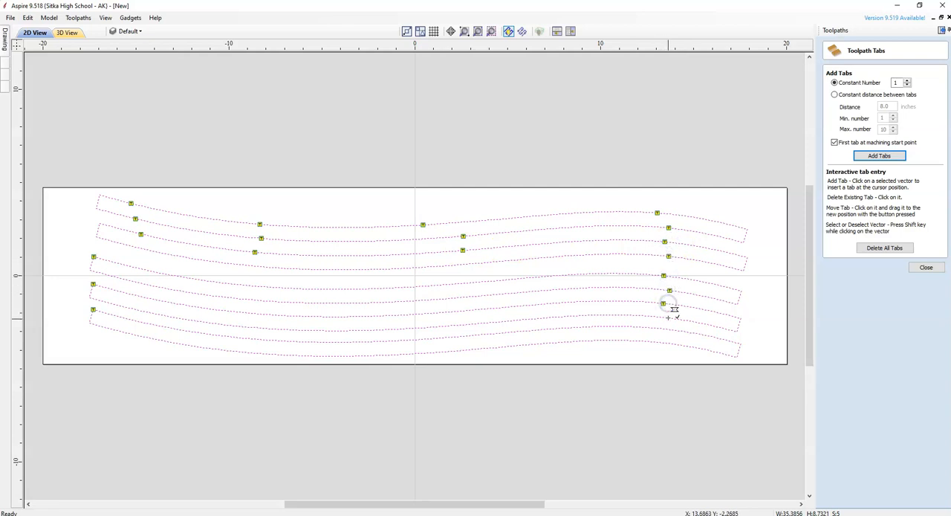
click(666, 329)
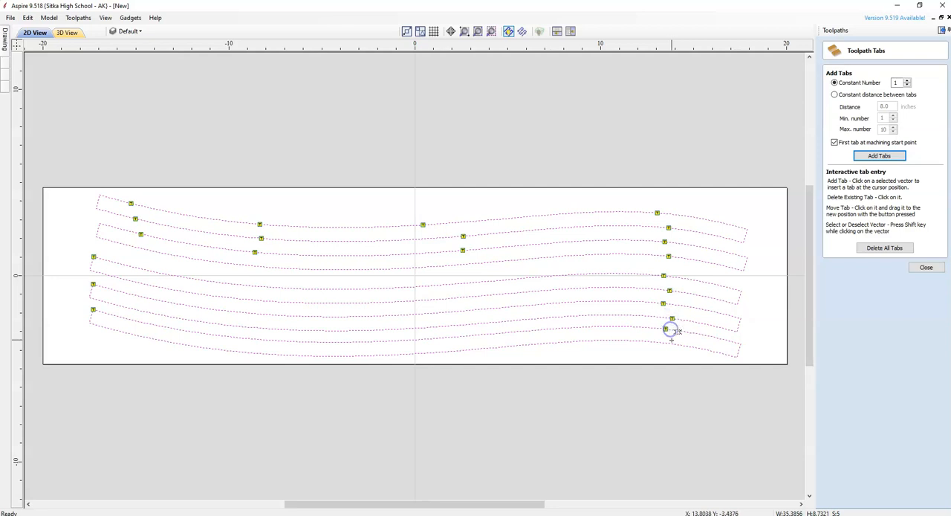
click(670, 344)
Add a column of tabs near X 2.7 on the second slat's lower edge and both long edges of the three slats below.
click(463, 264)
click(463, 297)
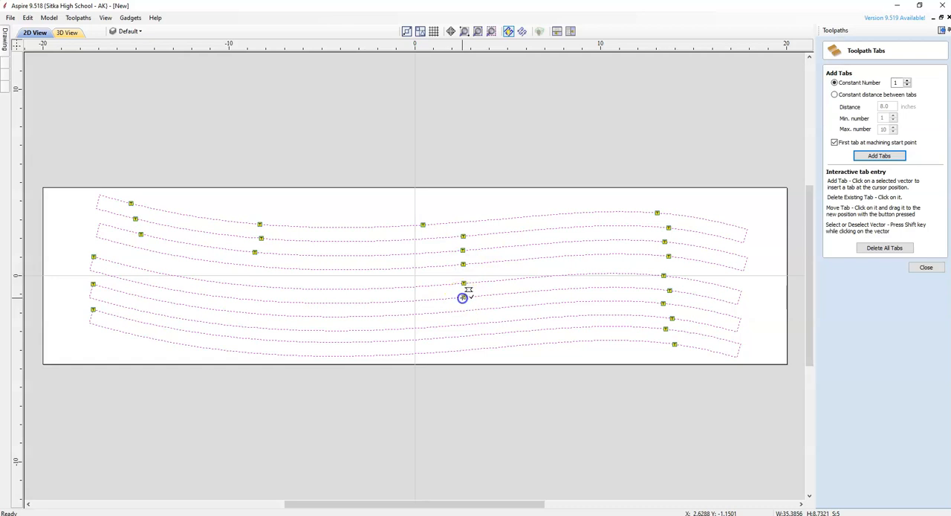
click(466, 336)
click(468, 349)
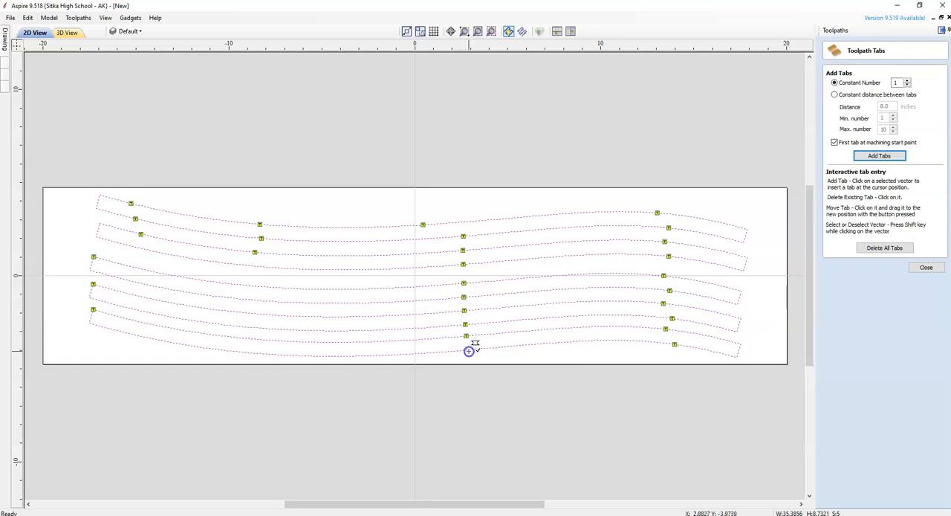
Move the lower three slats' corner tabs inward, complete the tab column near X -9, and add an end tab on the bottom slat's lower edge.
click(255, 265)
drag(93, 256, 126, 312)
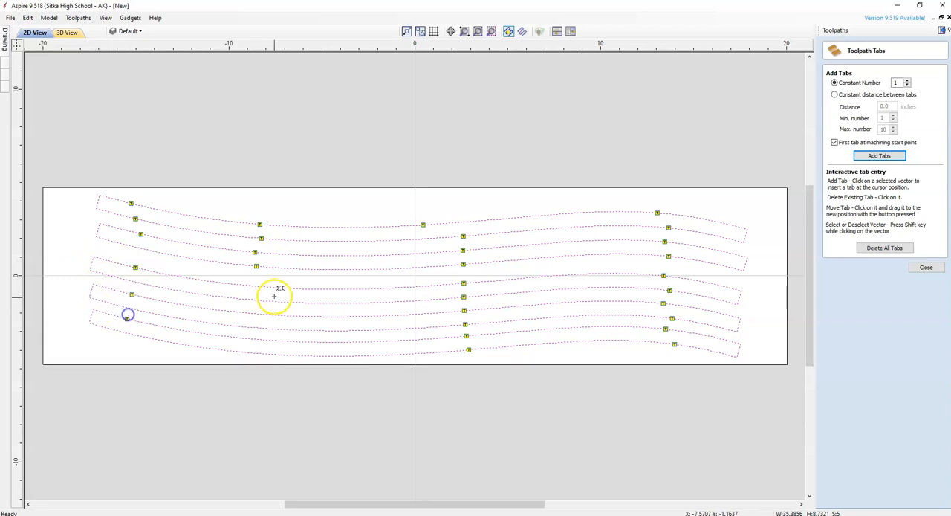
click(255, 285)
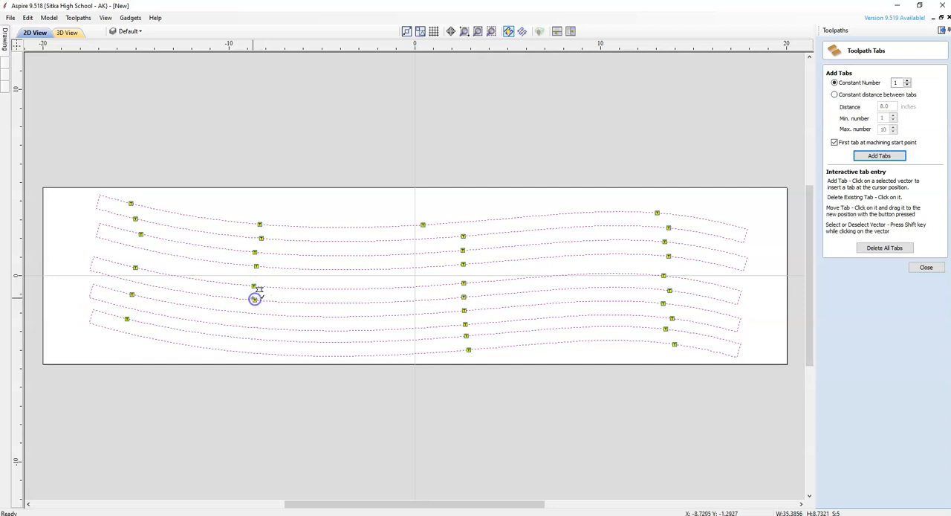
click(248, 327)
click(244, 338)
click(248, 351)
click(129, 333)
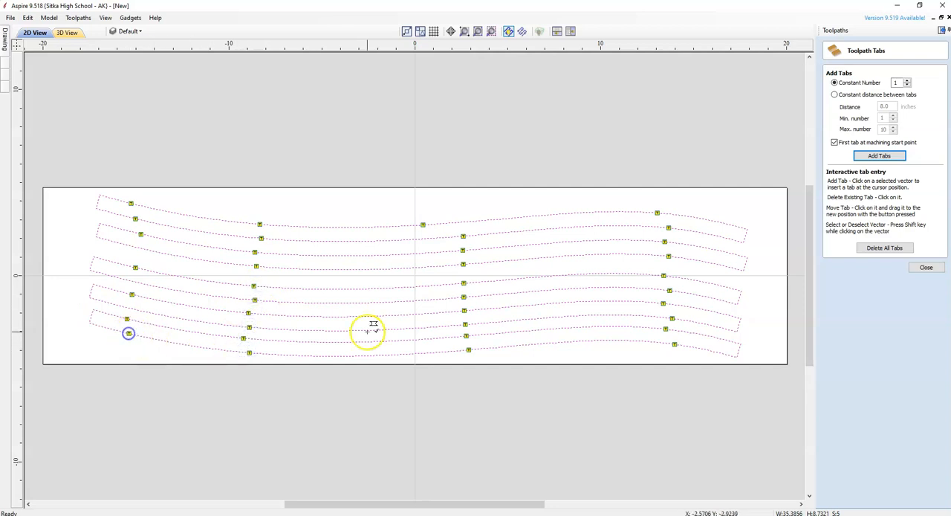
click(926, 268)
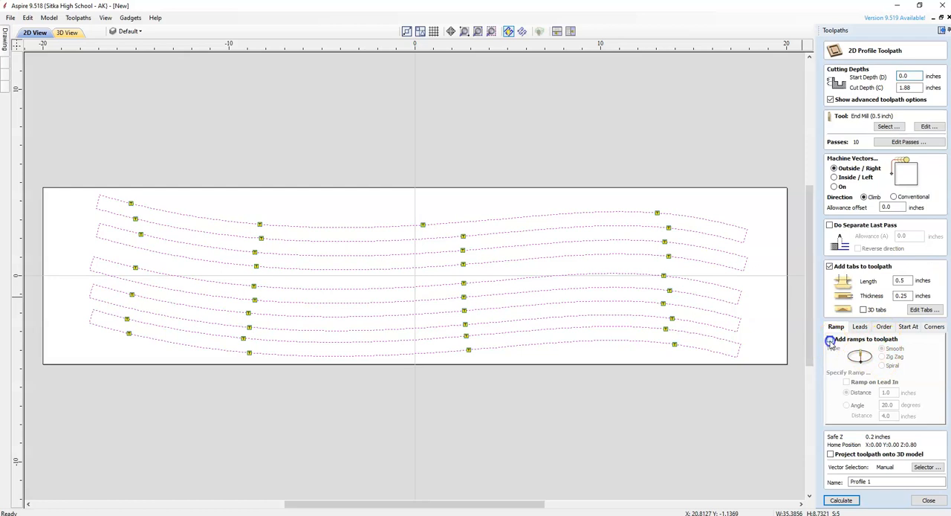
Add smooth ramps with a 1.0 inch distance and name the toolpath "Back Slat Profile .5 in end mill" followed by the teacher's name.
click(840, 346)
click(886, 393)
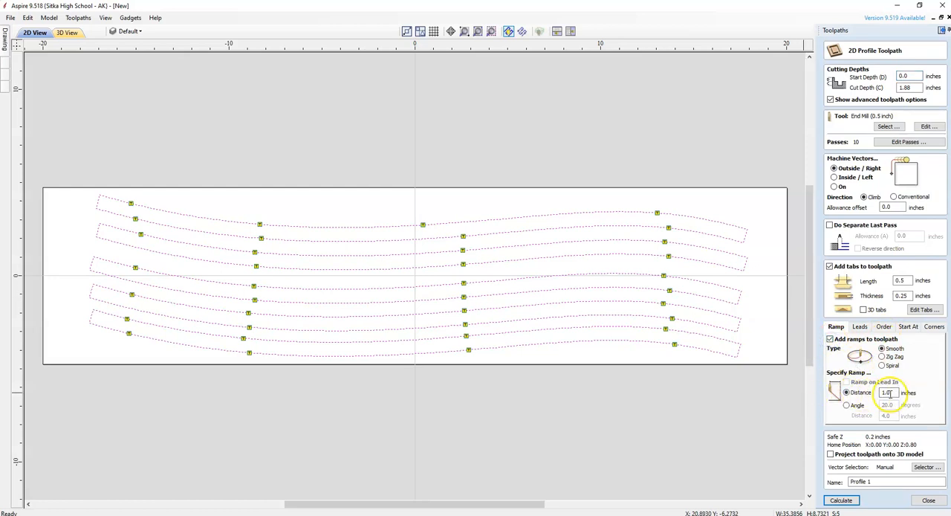
click(873, 482)
drag(873, 482, 832, 482)
text(Back Slat)
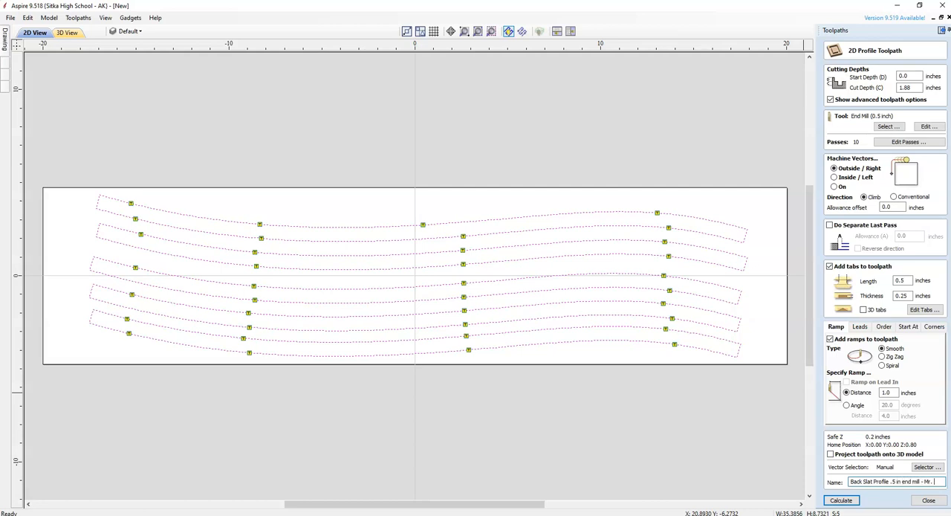
Calculate the profile toolpath, accepting the cut through the material, and run a preview of all toolpaths.
click(841, 502)
click(841, 501)
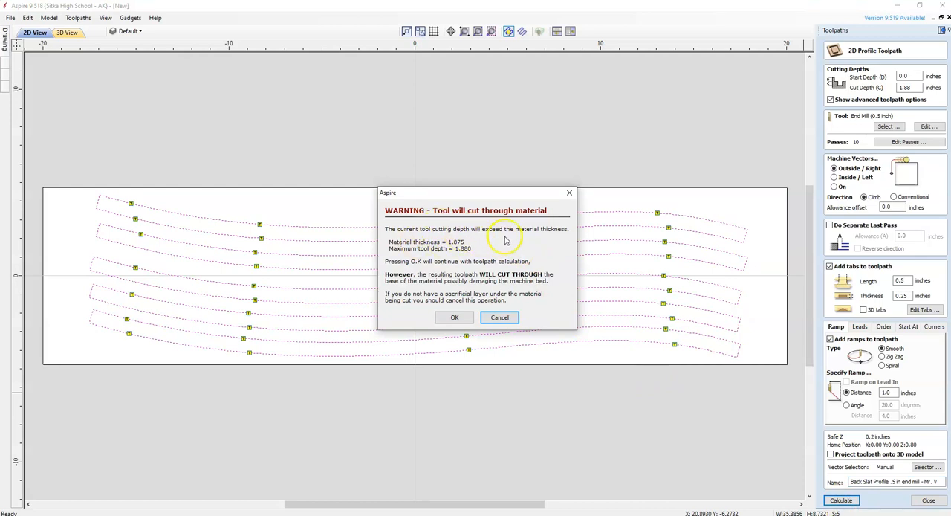
click(454, 318)
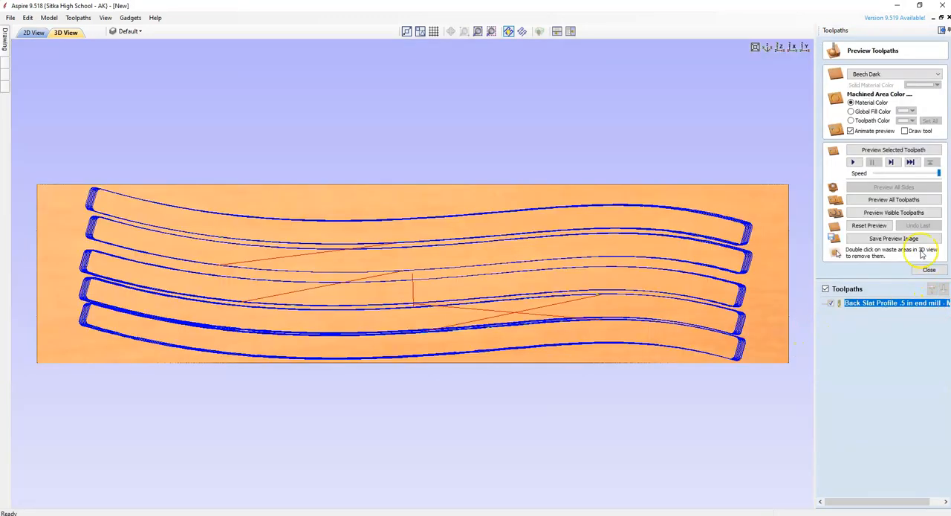
click(906, 200)
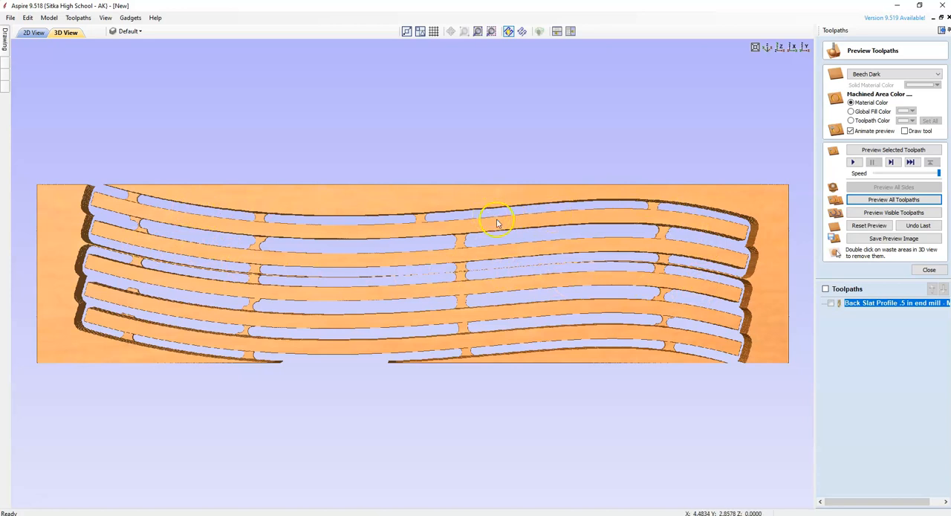
click(929, 271)
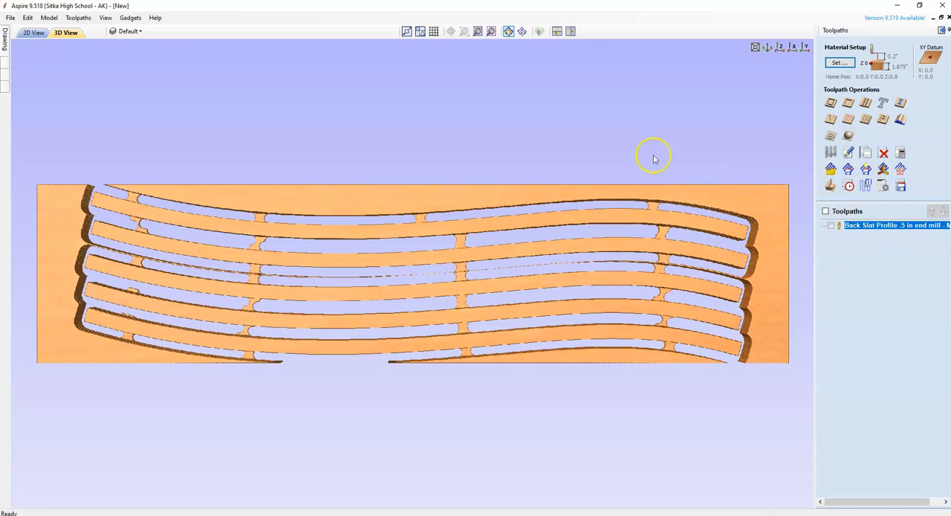
Select the back slat profile toolpath for output and save it to the Desktop with the Centroid (inch) (*.cnc) post processor.
click(833, 227)
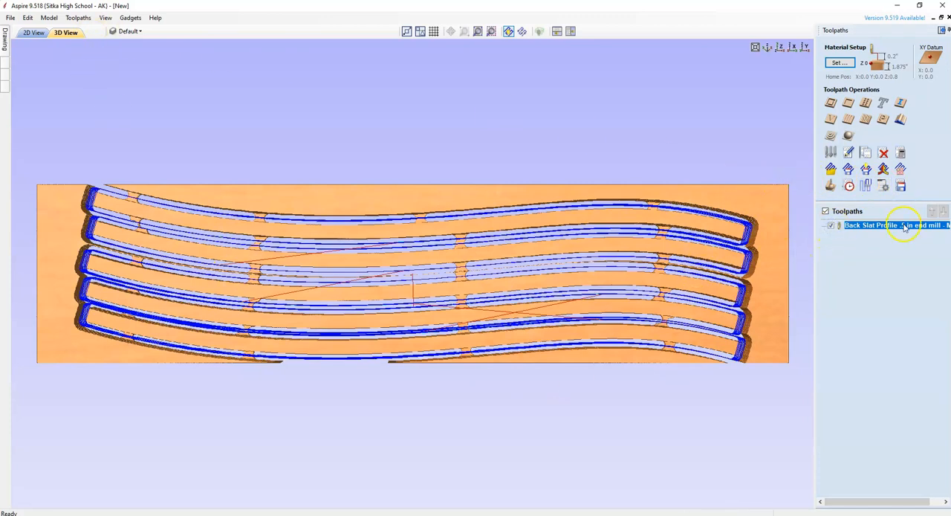
click(902, 190)
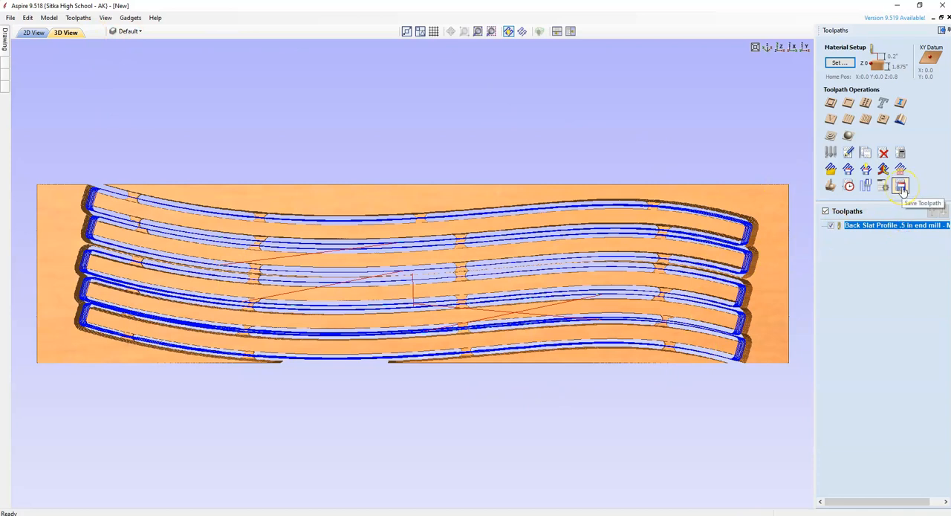
click(901, 187)
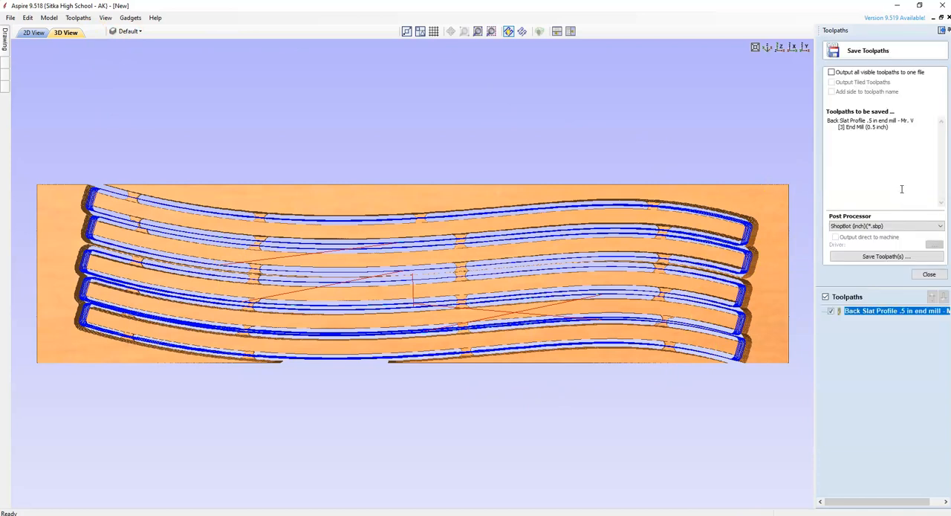
click(867, 226)
scroll(868, 295, up, 1)
scroll(868, 295, up, 2)
drag(940, 382, 945, 275)
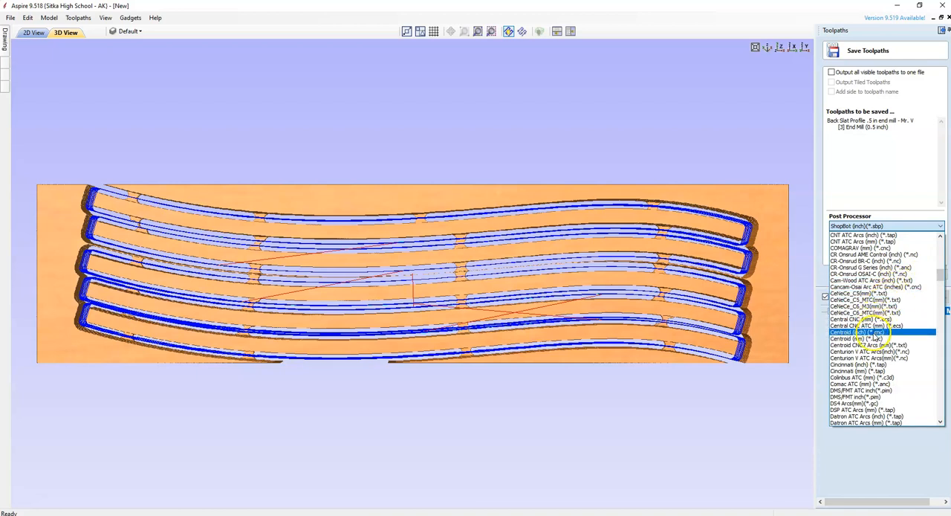
click(875, 332)
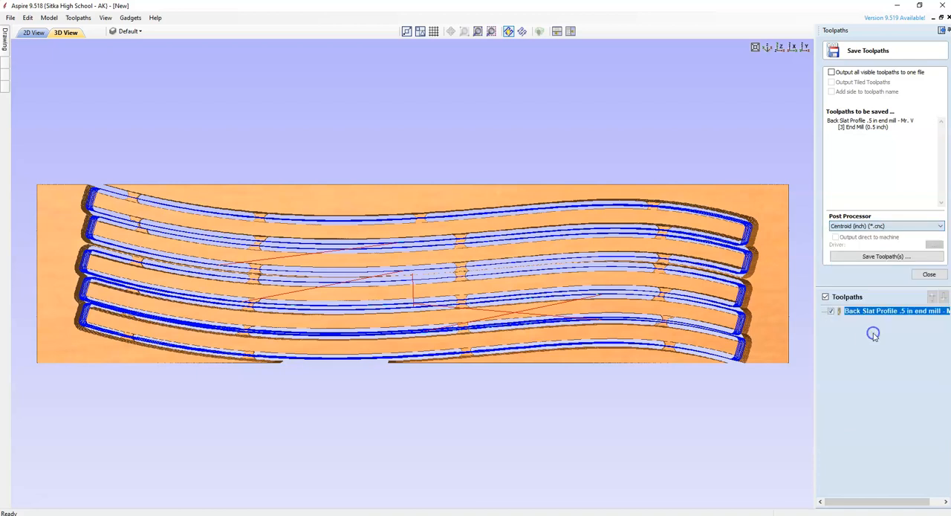
click(873, 258)
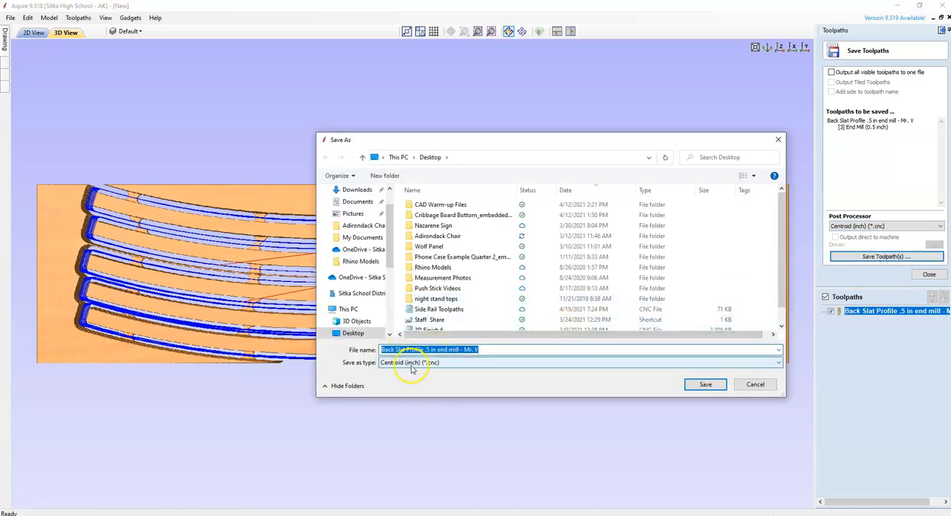
click(704, 386)
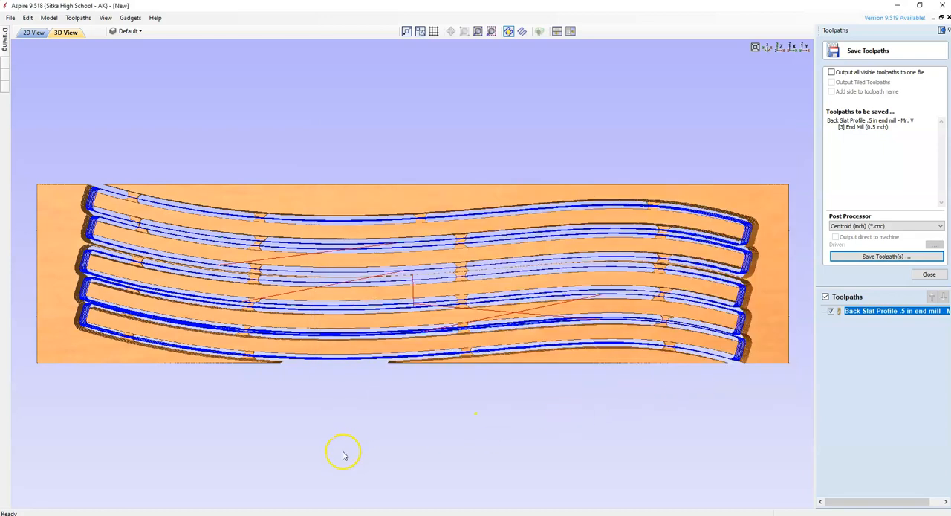
Switch to File Explorer and open the saved "Back Slat Profile .5 in end mill" CNC file from the Desktop in Notepad.
click(281, 515)
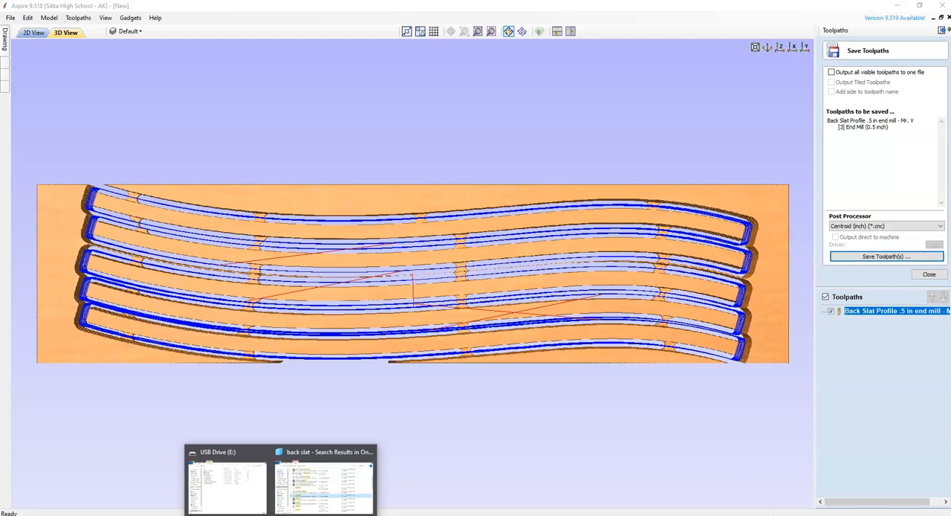
click(247, 493)
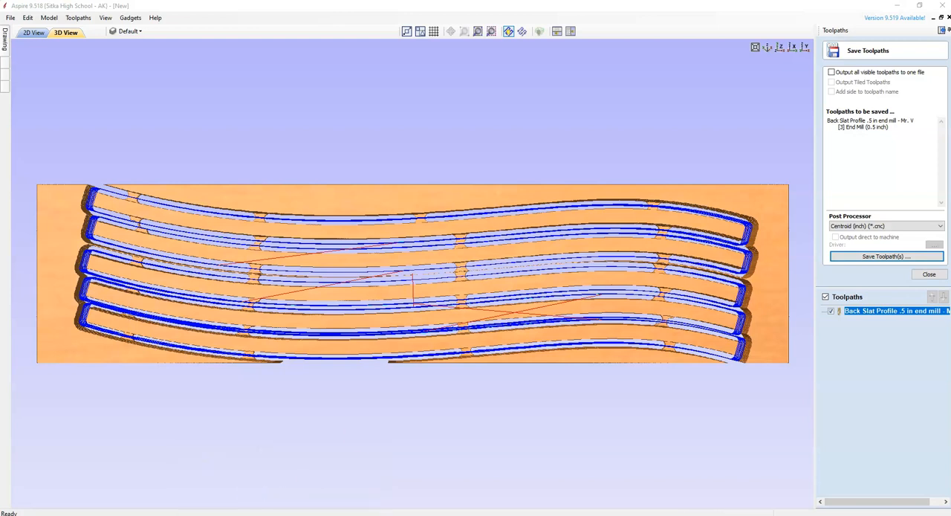
click(770, 113)
drag(950, 78, 557, 89)
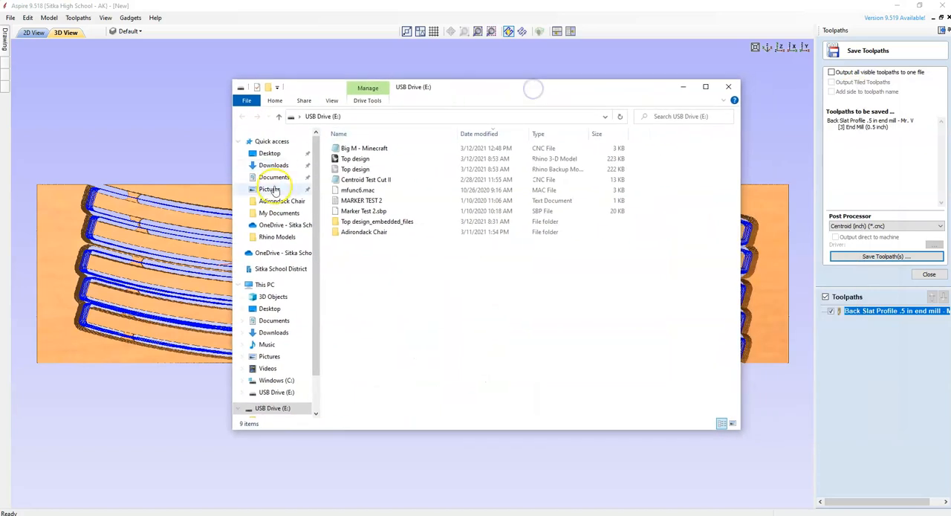
click(270, 153)
click(380, 148)
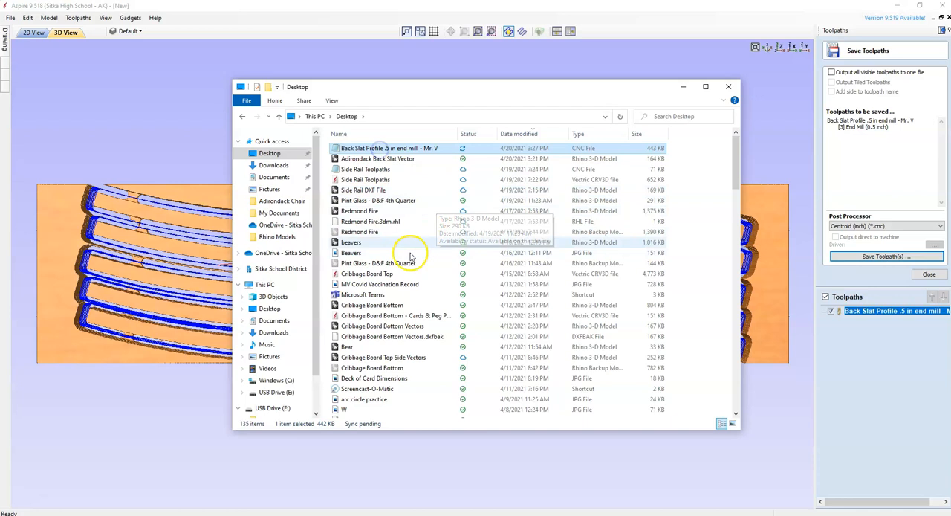
double_click(397, 148)
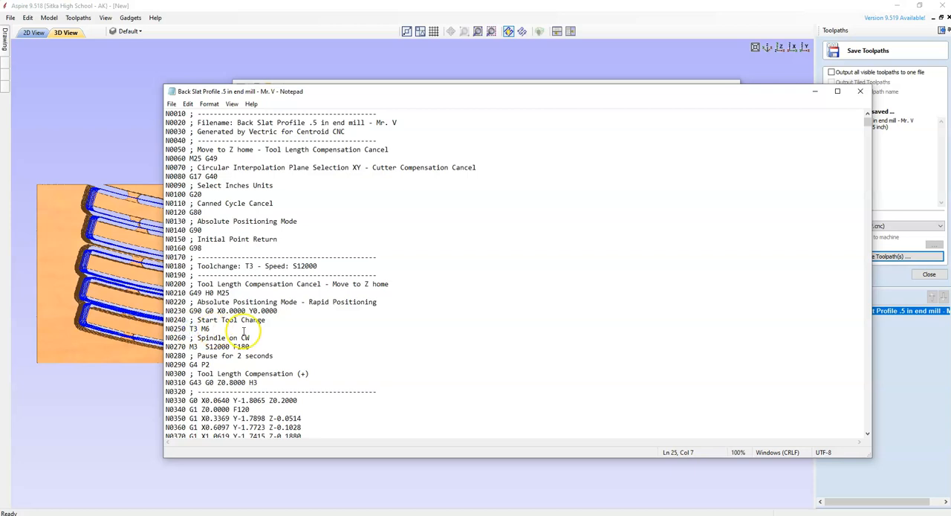
Comment out the T3 M6 command on line N0250 with a semicolon, save the file, and close Notepad and File Explorer.
text(;)
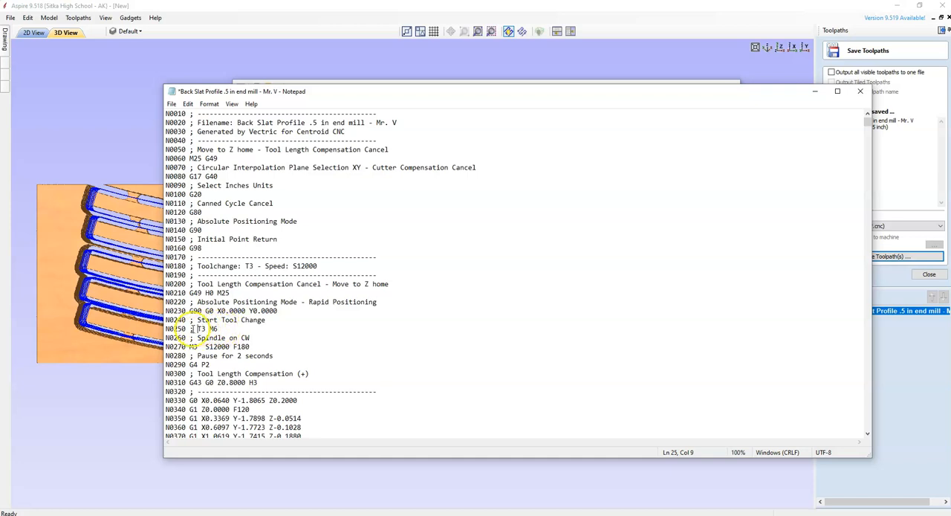
click(172, 104)
click(187, 147)
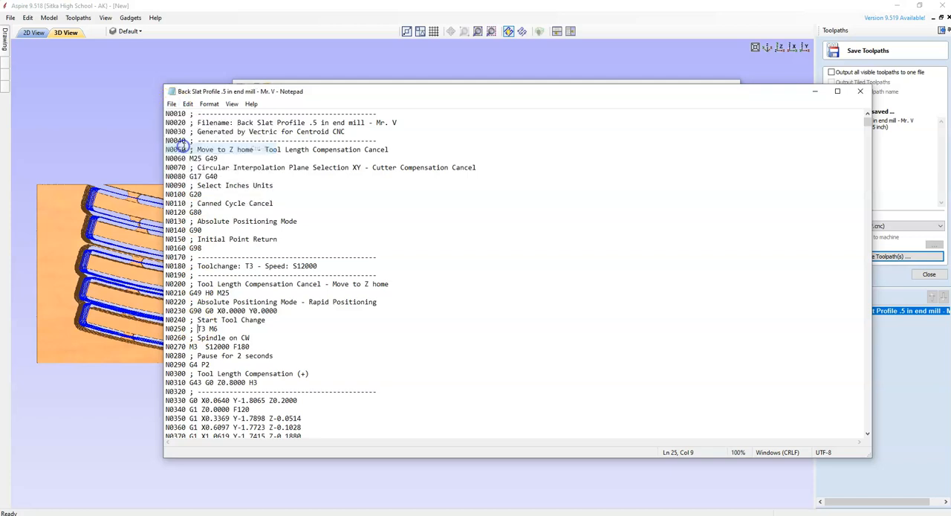
click(865, 93)
click(731, 90)
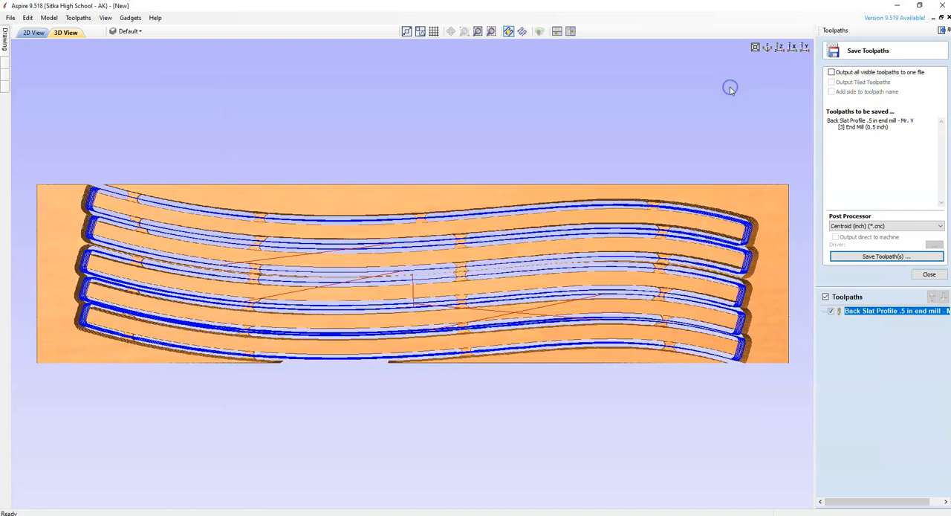